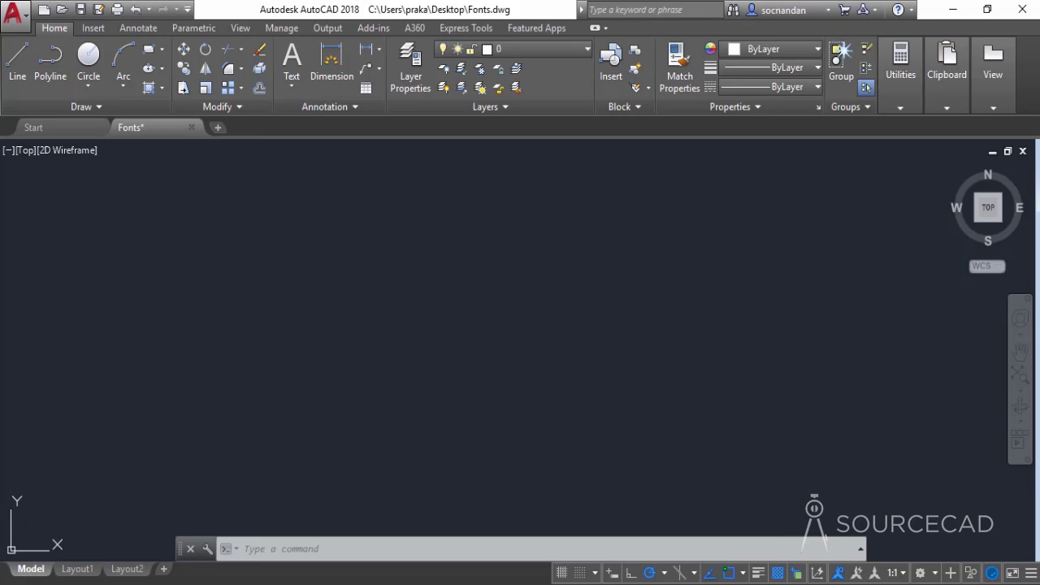
Install the Playball font file from the desktop into Windows, then bring AutoCAD back
click(952, 9)
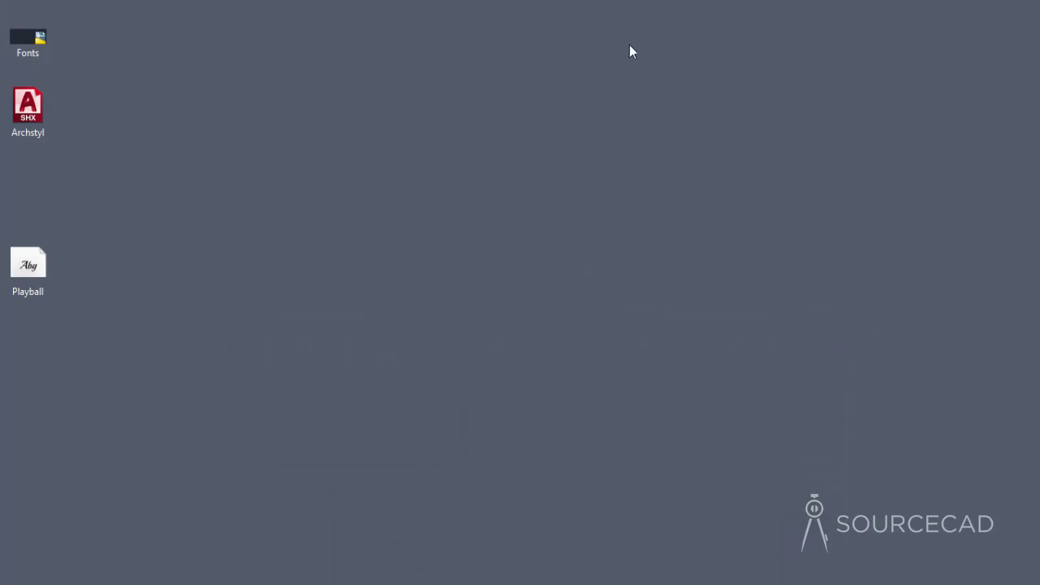
click(41, 259)
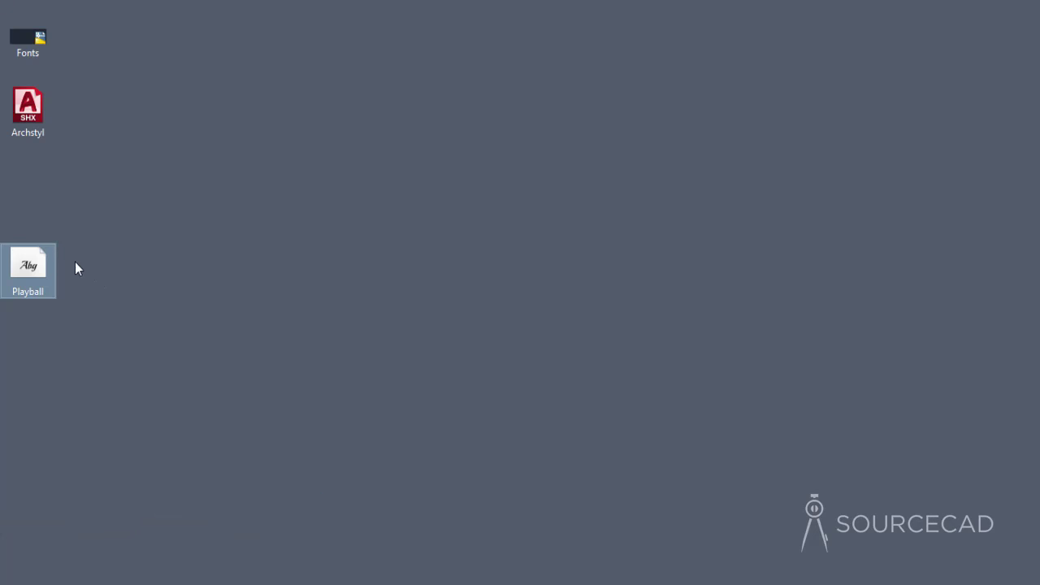
double_click(30, 270)
right_click(31, 270)
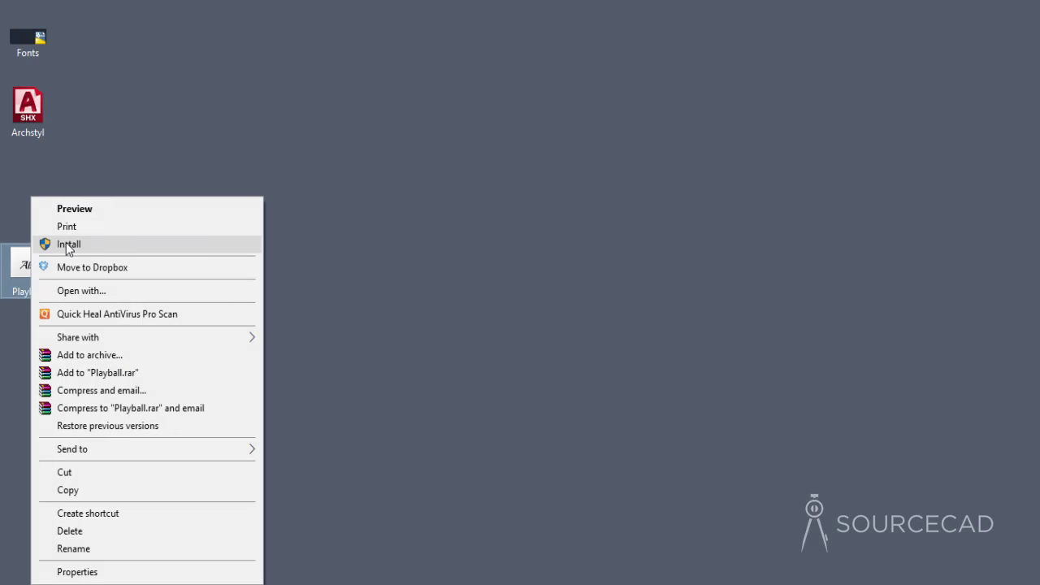
click(67, 245)
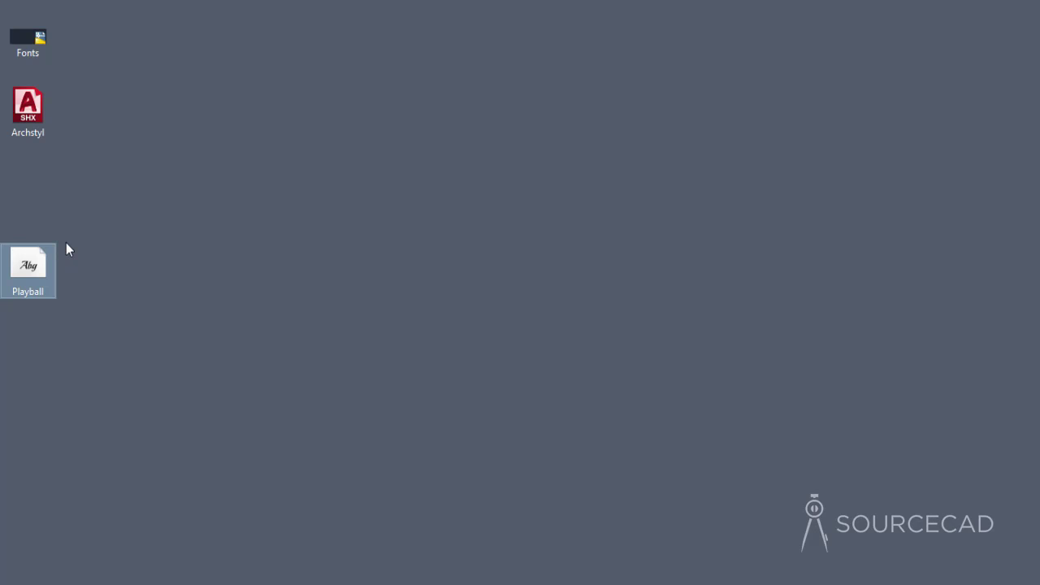
click(68, 246)
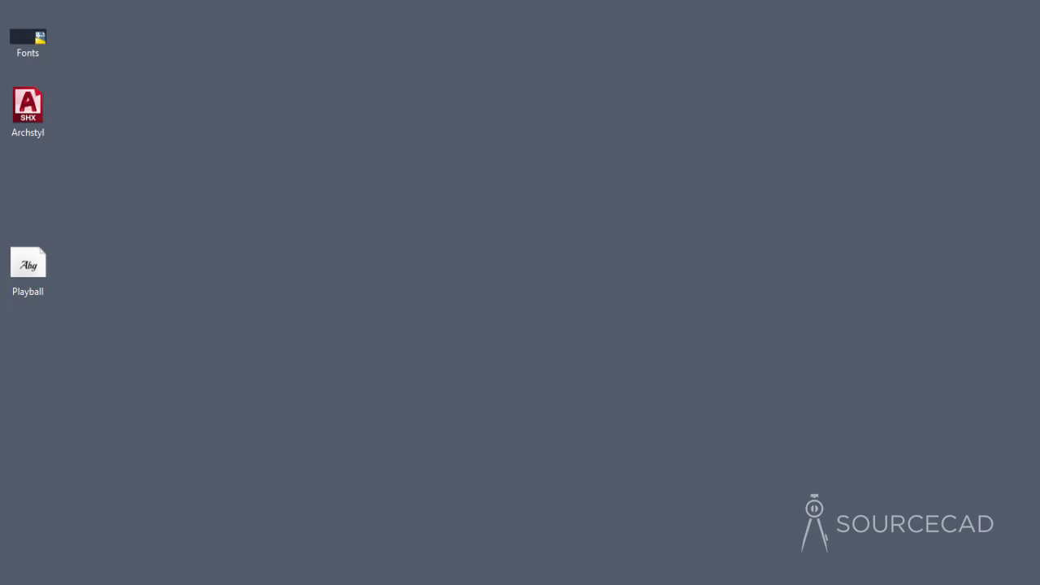
click(469, 582)
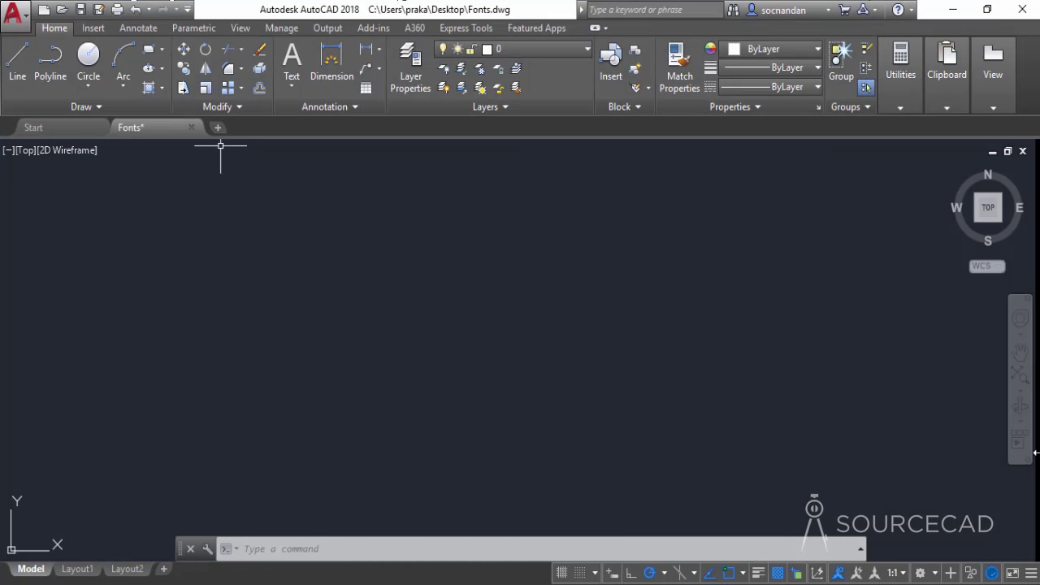
Close the Fonts drawing without saving, then enter 'AutoCAD 2018' as multiline text
click(1025, 9)
click(556, 337)
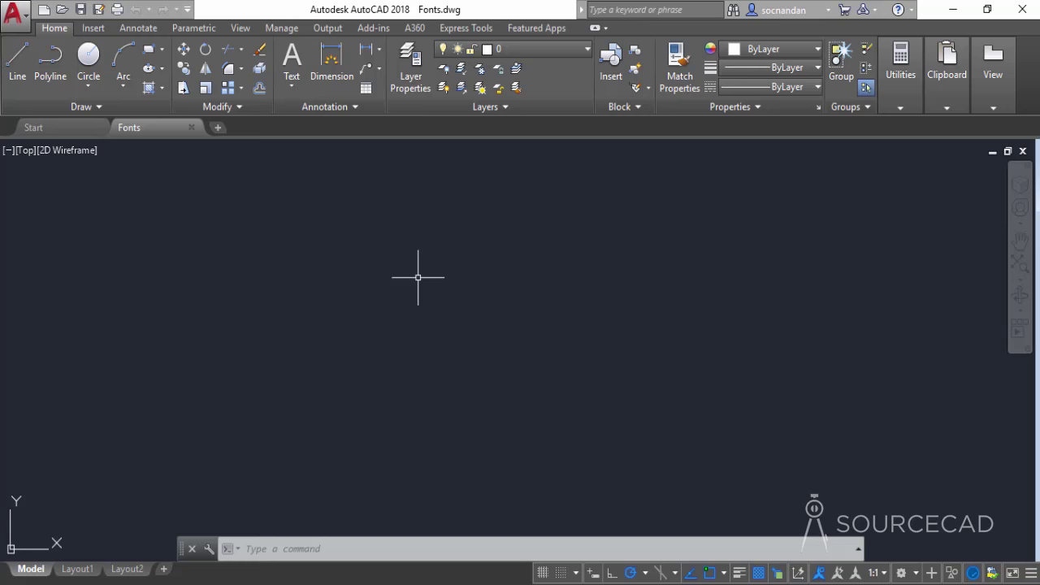
click(294, 88)
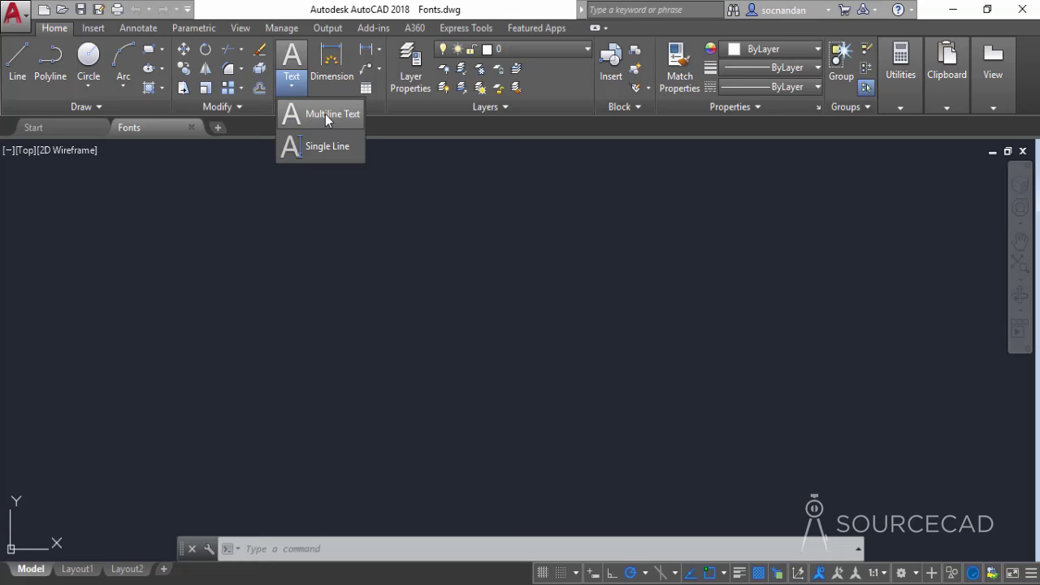
click(325, 114)
click(337, 269)
click(556, 351)
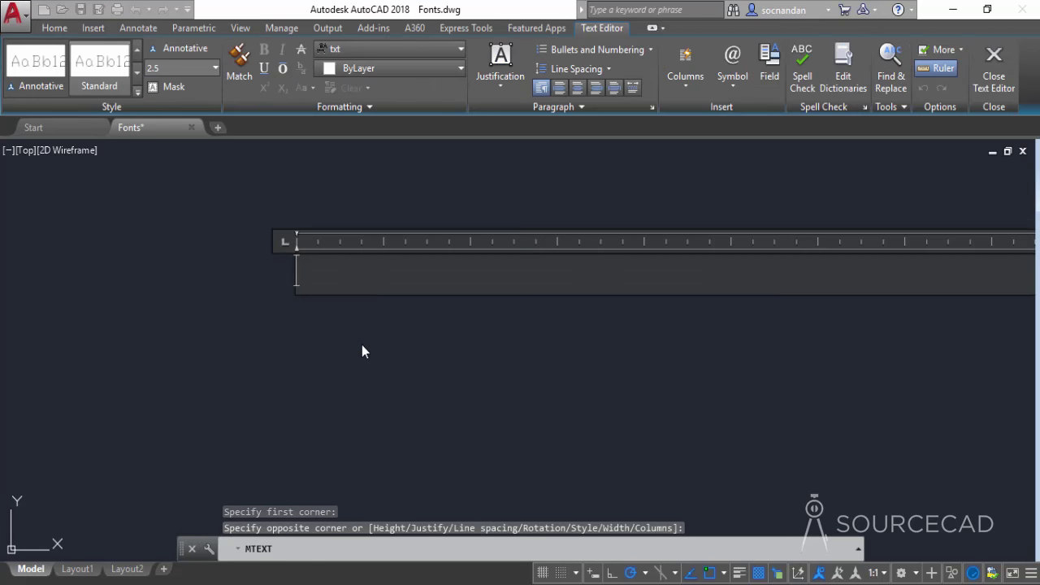
text(AutoCAD 2018)
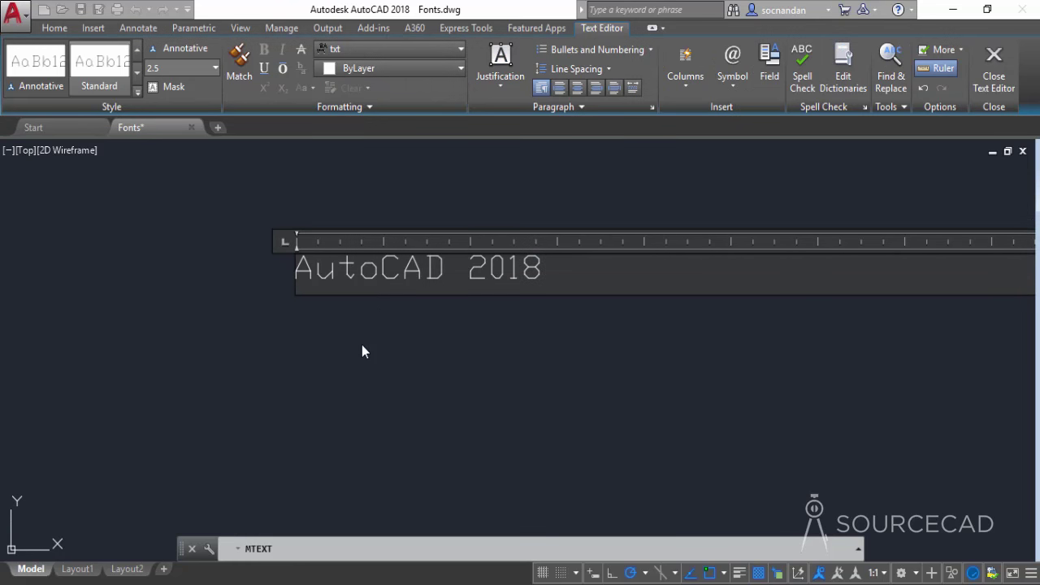
Set the 'AutoCAD 2018' text in the Playball font and commit it
drag(550, 271, 286, 280)
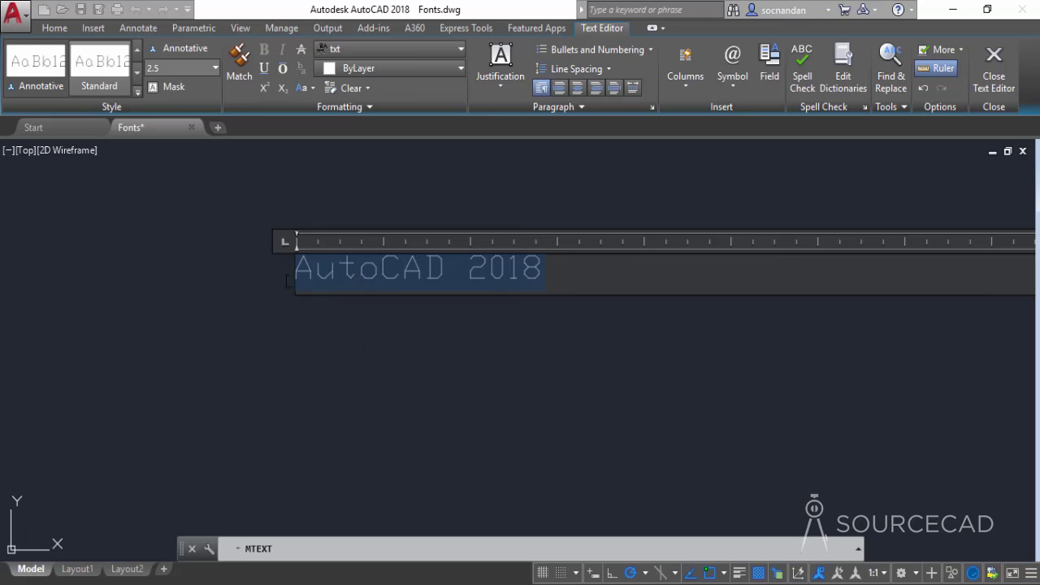
click(420, 51)
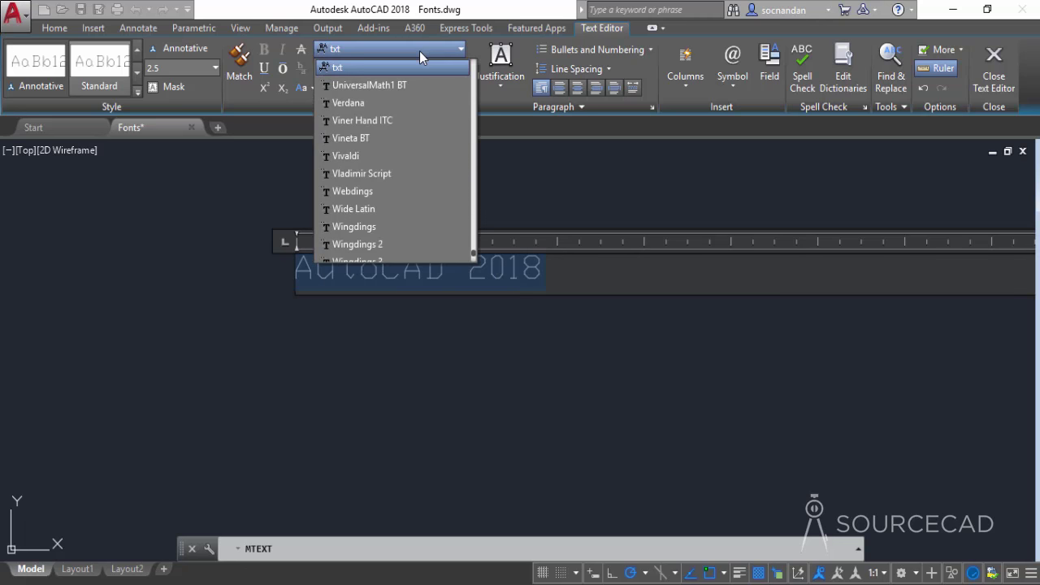
scroll(474, 248, up, 5)
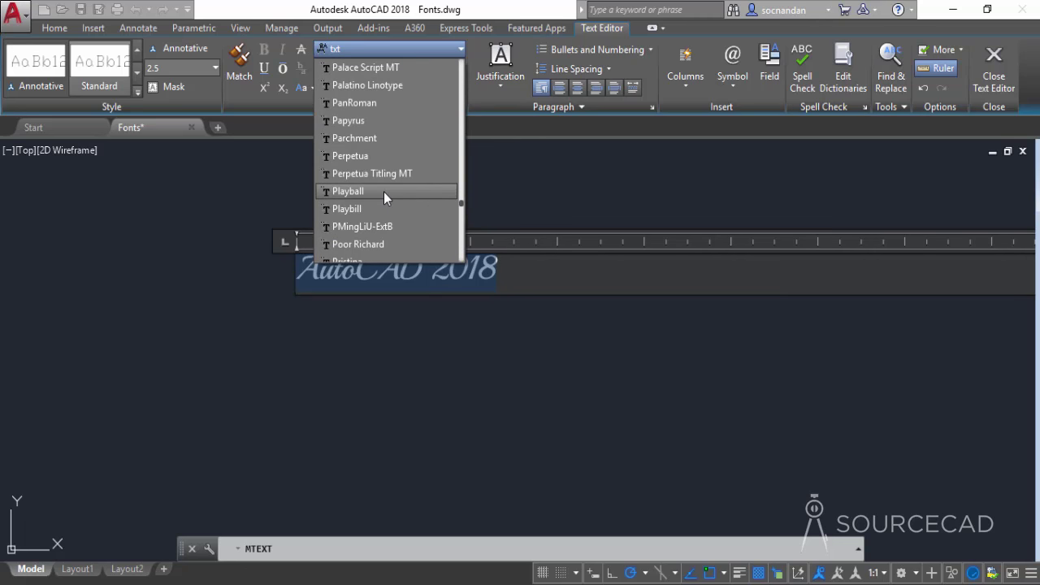
click(385, 192)
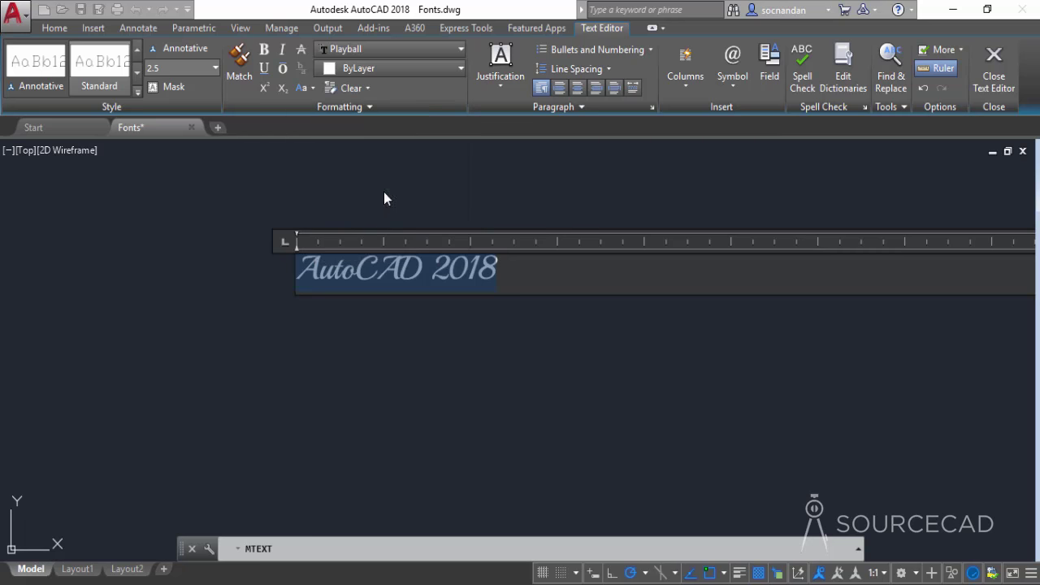
key(End)
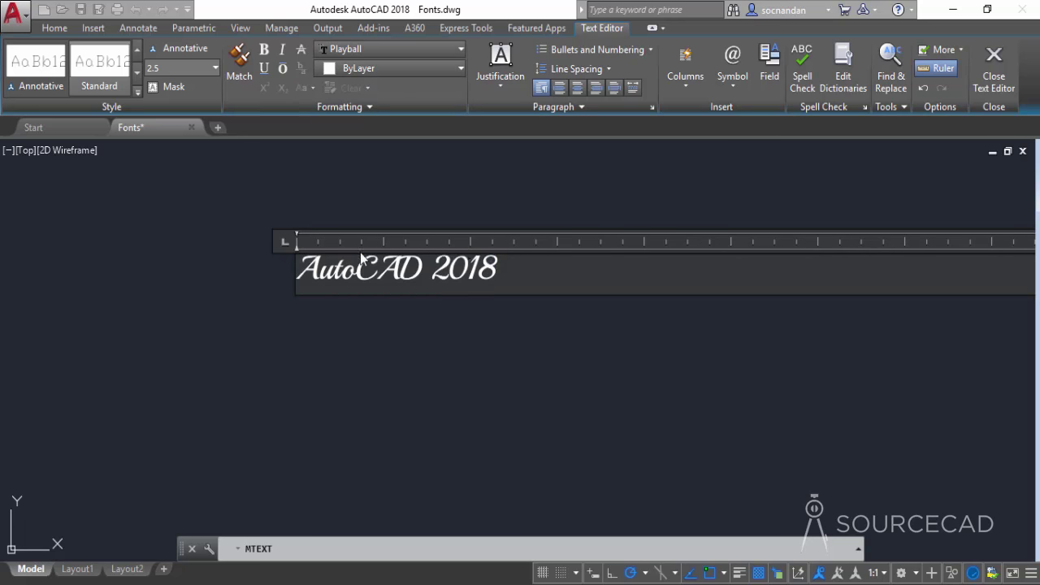
click(507, 341)
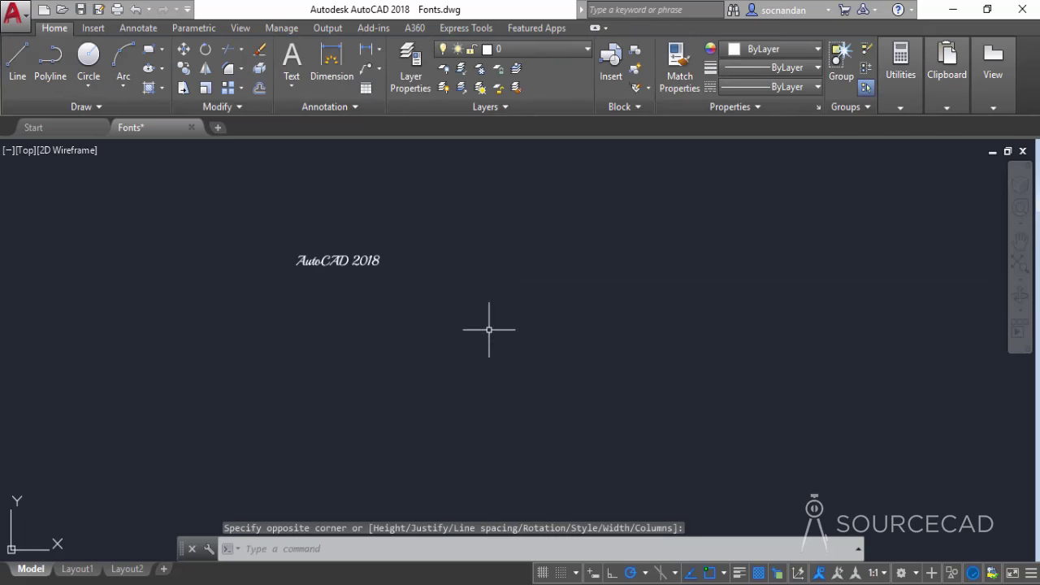
Zoom in on the Playball 'AutoCAD 2018' text and save the Fonts drawing
scroll(321, 258, up, 4)
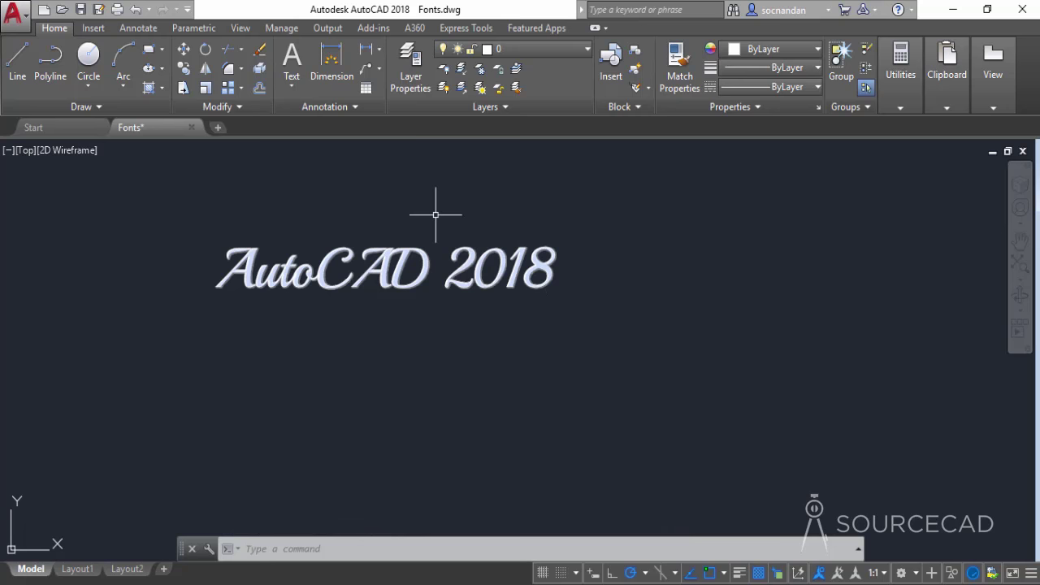
click(80, 9)
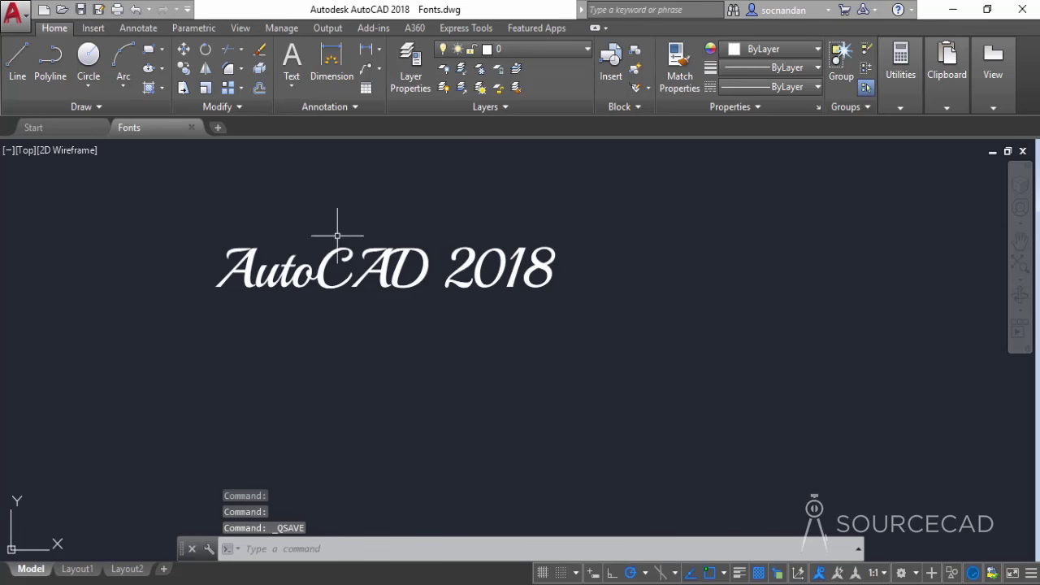
mouse_move(572, 295)
middle_down()
mouse_move(563, 325)
mouse_move(535, 352)
middle_up()
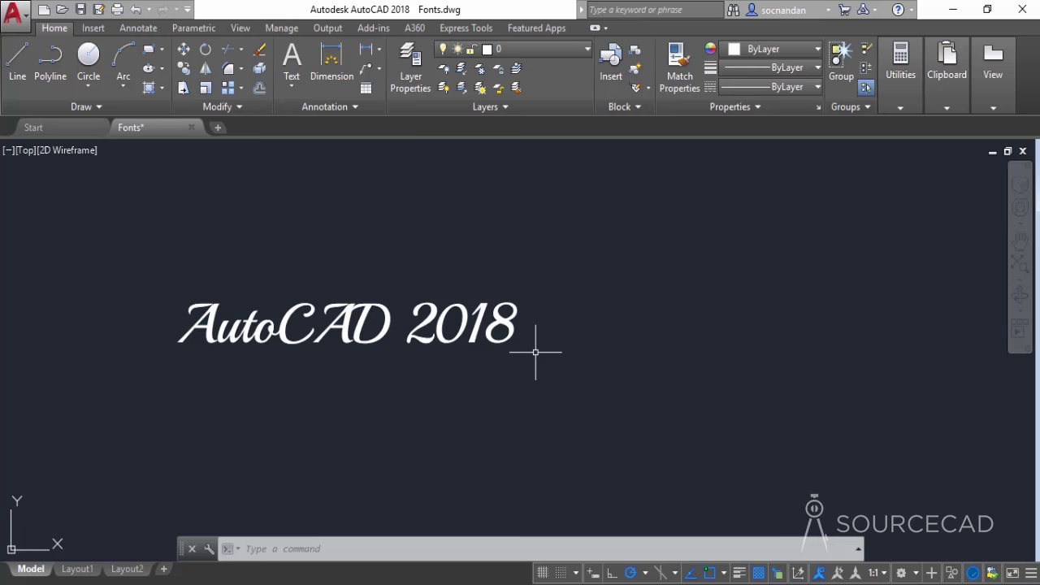
In Options > Files, expand Support File Search Path and select the AutoCAD 2018 fonts path
click(20, 22)
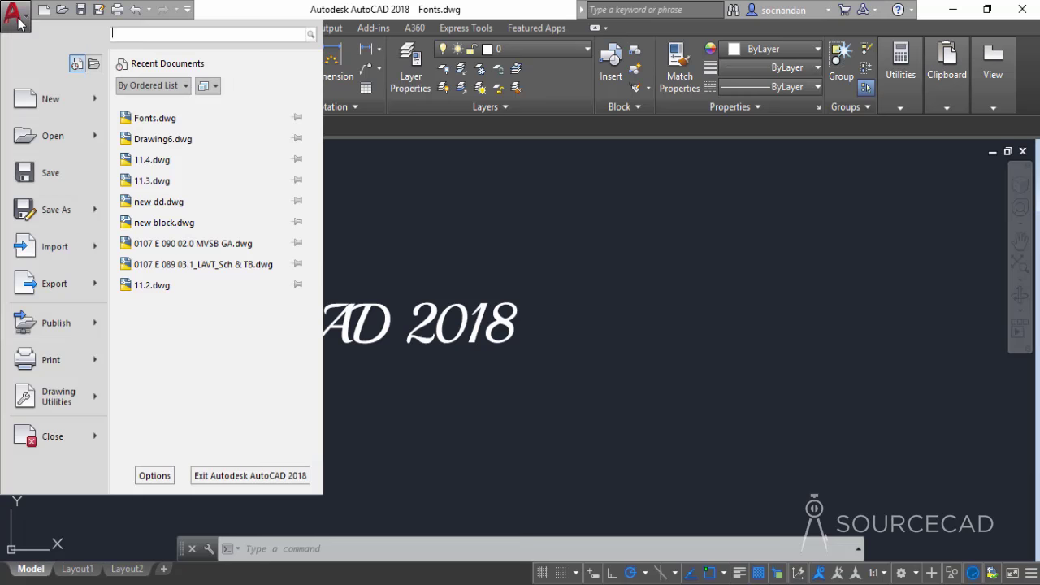
click(154, 475)
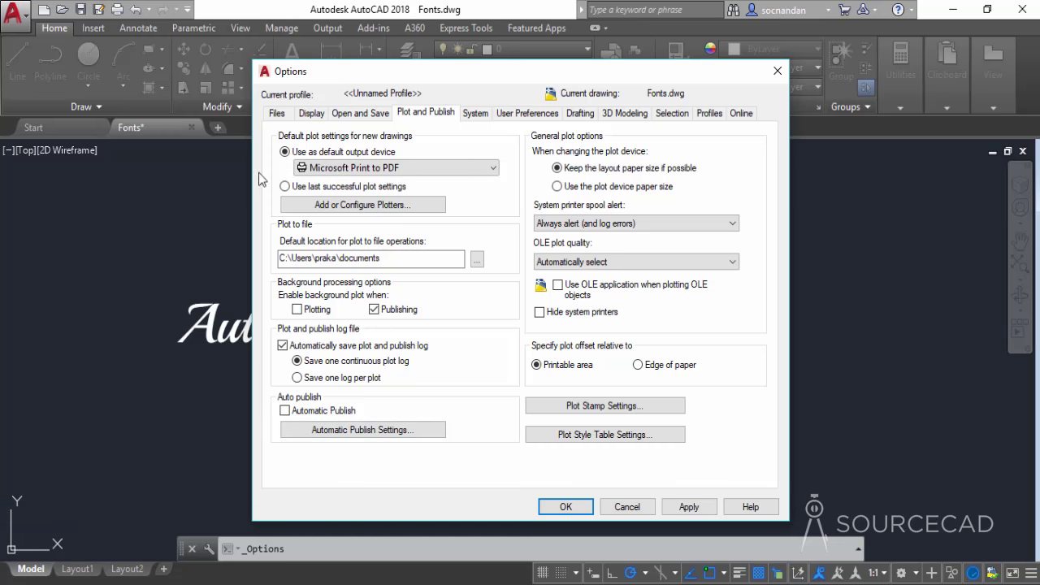
click(276, 114)
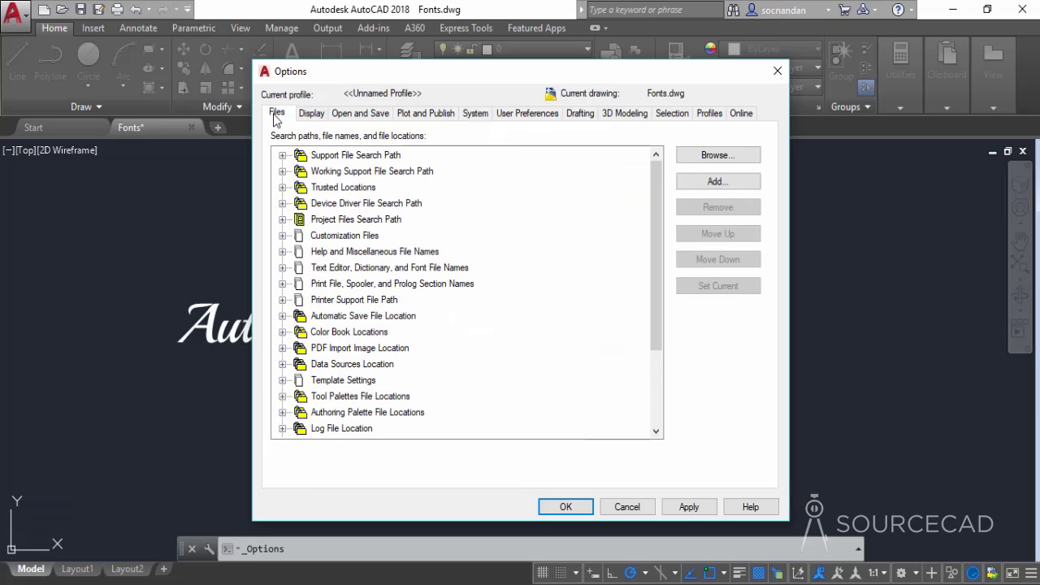
click(282, 156)
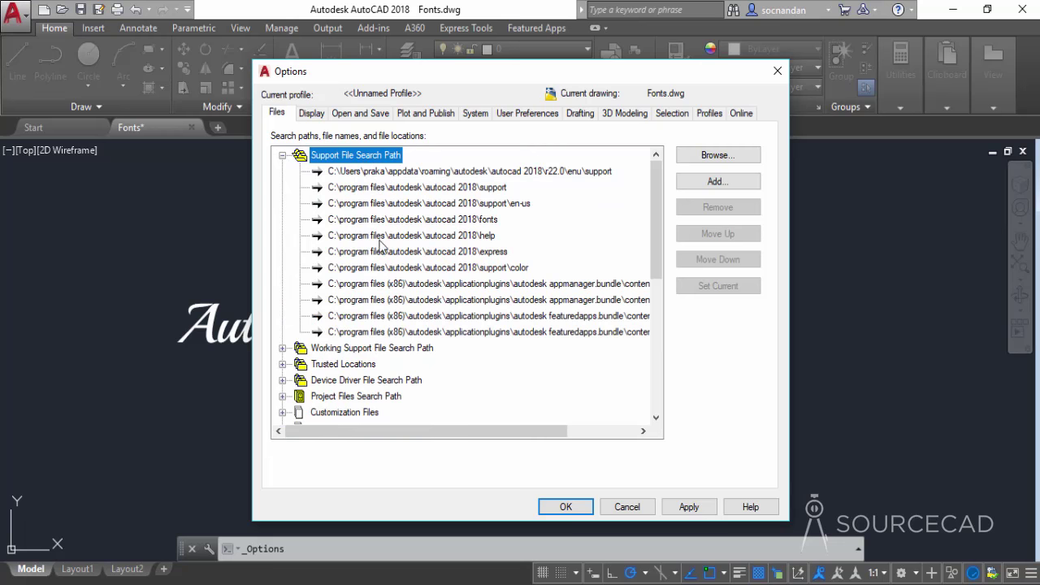
click(404, 220)
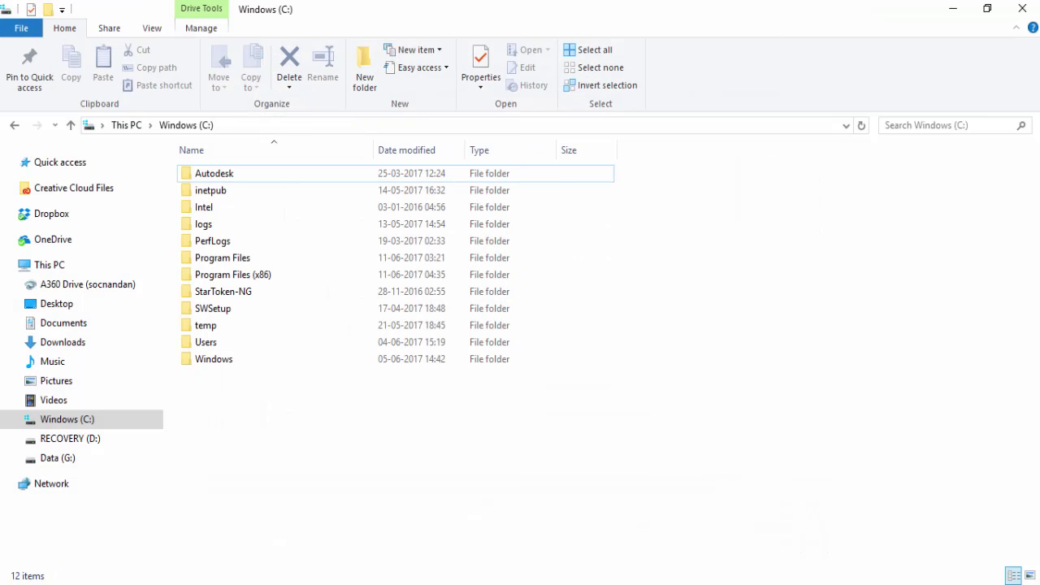
Browse to C:\Program Files\Autodesk\AutoCAD 2018\Fonts in File Explorer
double_click(300, 258)
double_click(297, 205)
double_click(297, 205)
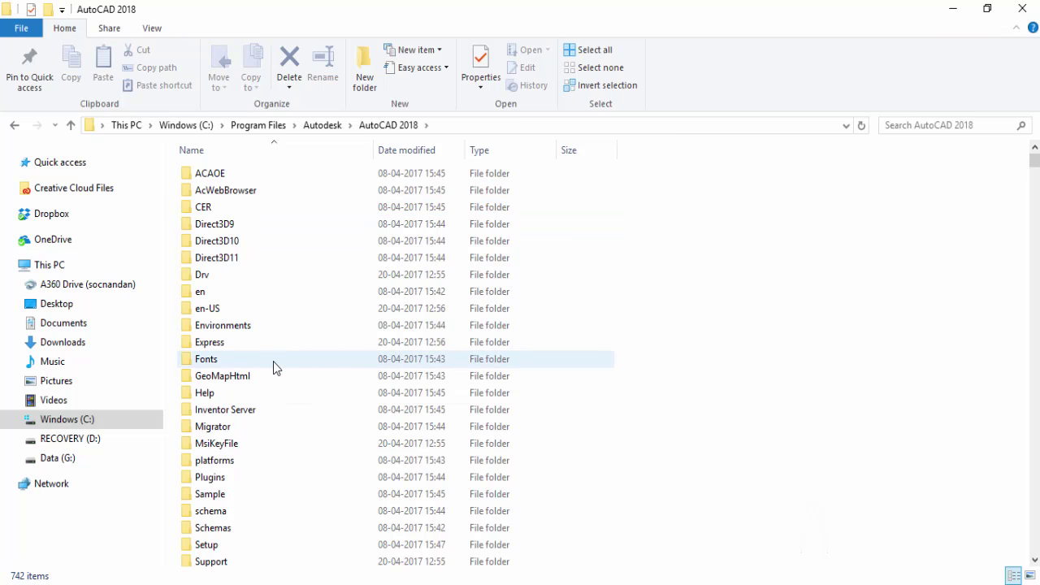
double_click(274, 366)
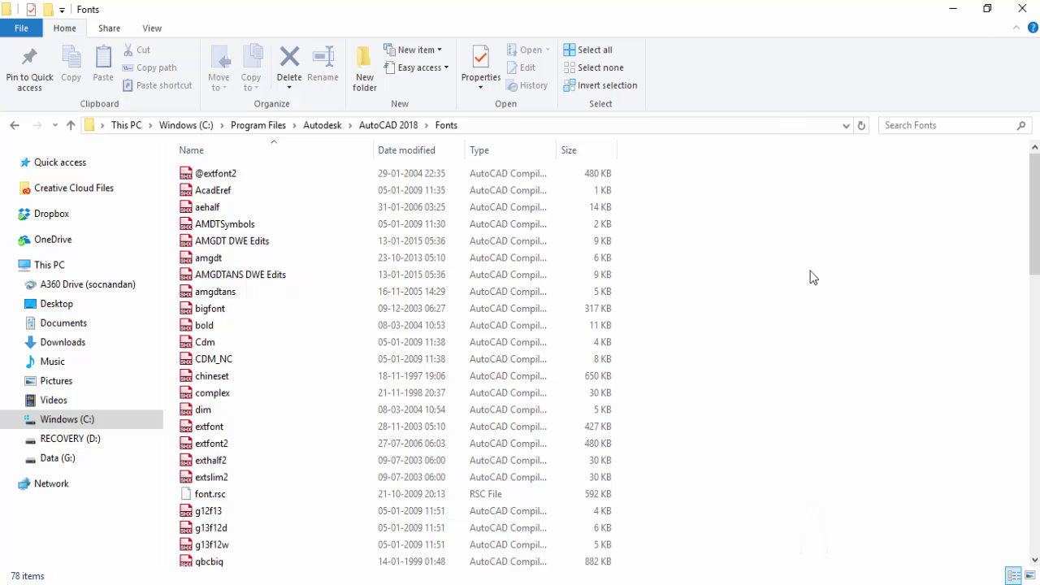
Close Options and copy the Archstyl font file from the desktop
click(952, 8)
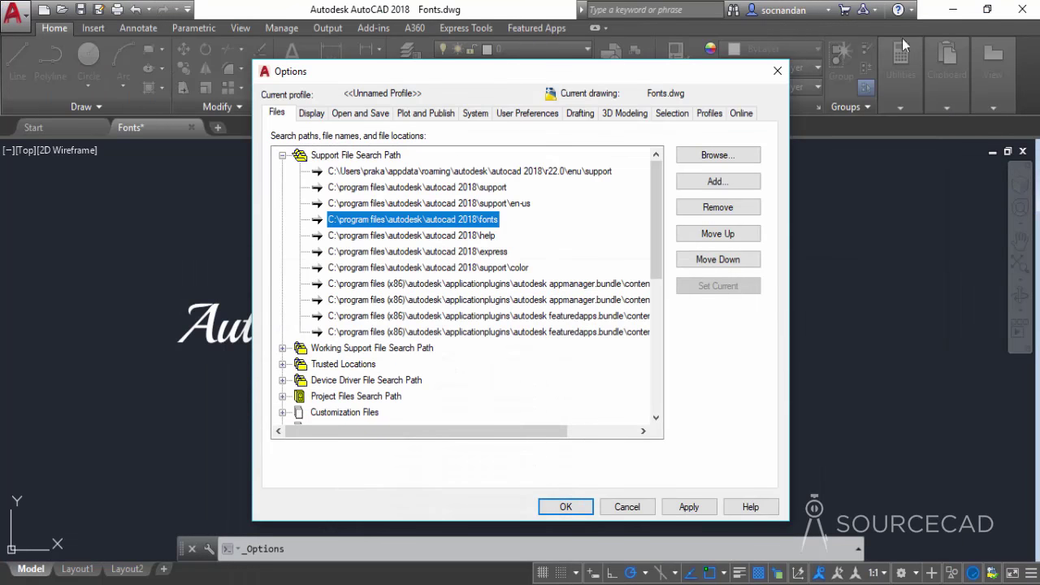
click(778, 71)
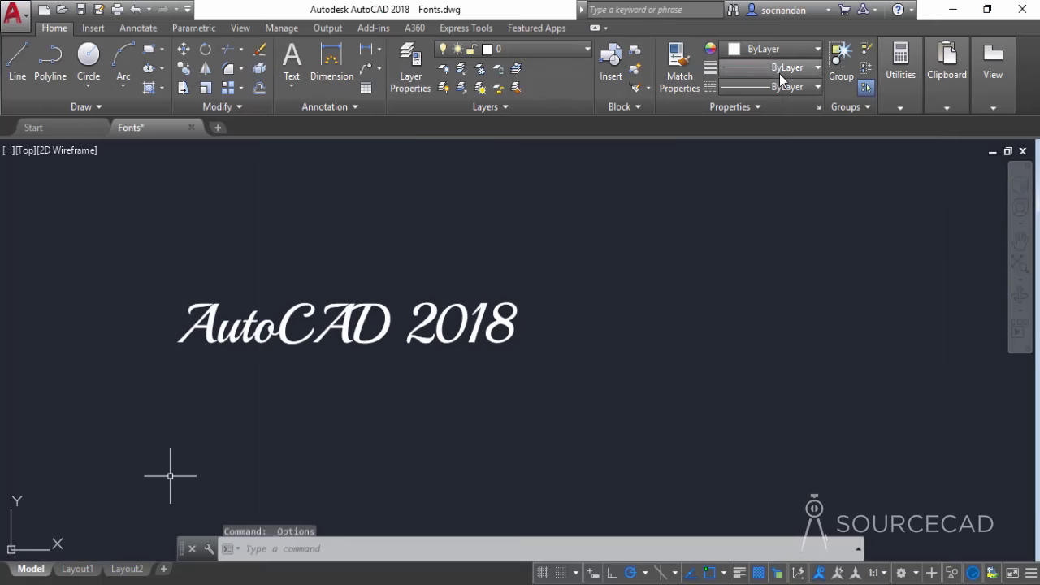
click(956, 9)
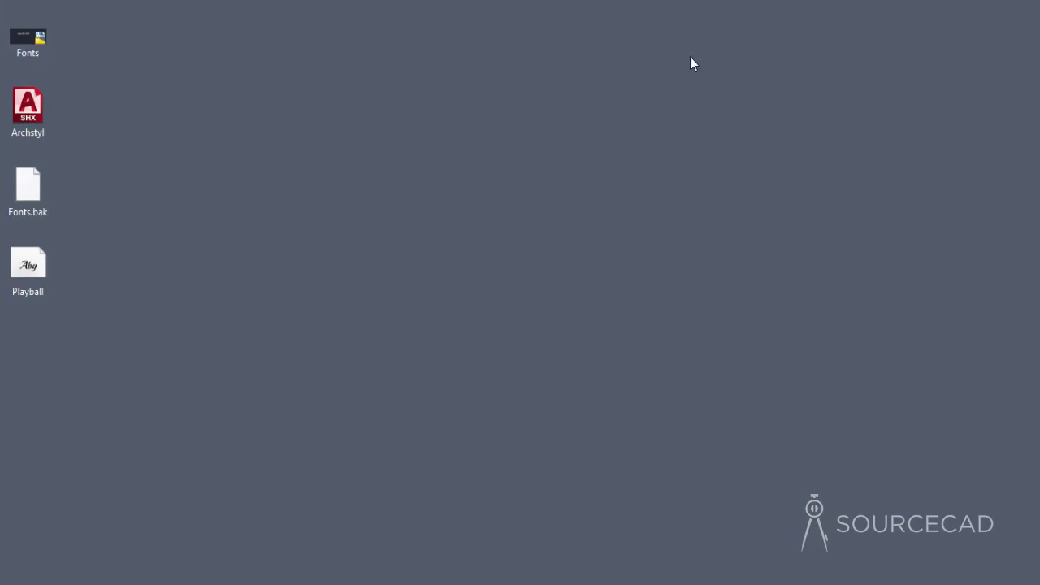
click(27, 112)
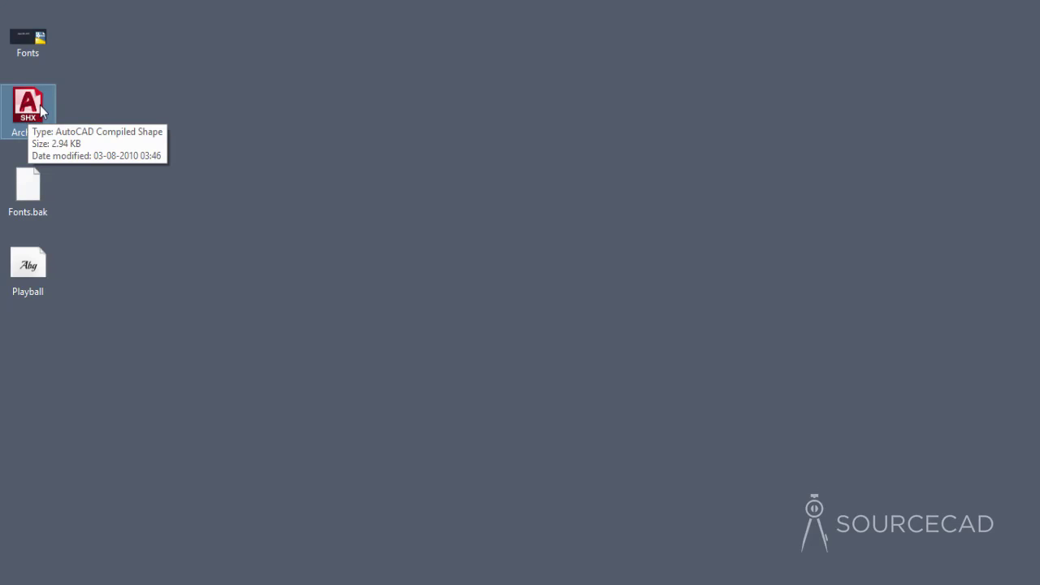
right_click(39, 104)
click(95, 342)
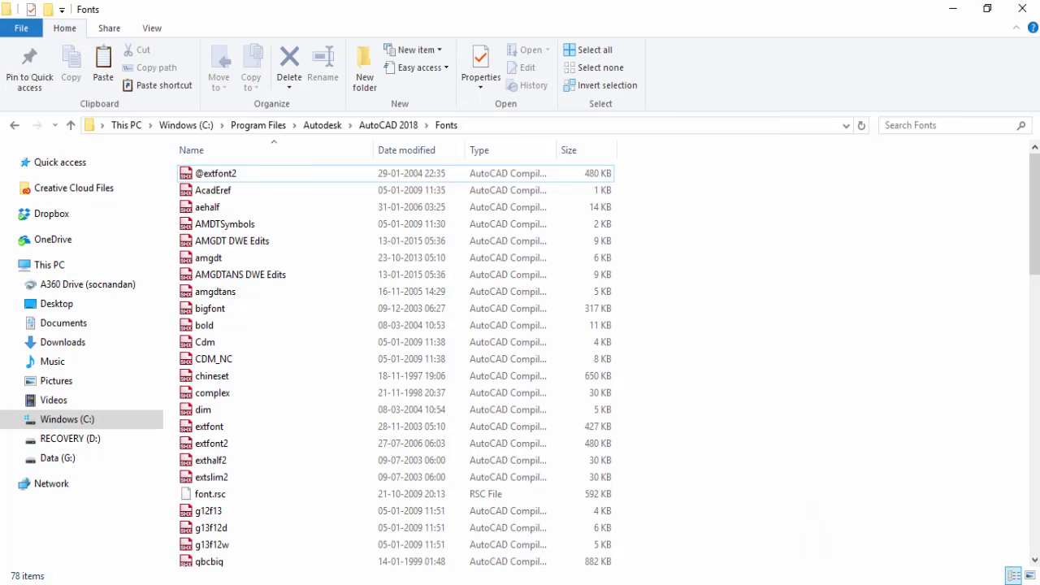
Paste Archstyl into the AutoCAD 2018 Fonts folder, granting administrator permission
right_click(718, 316)
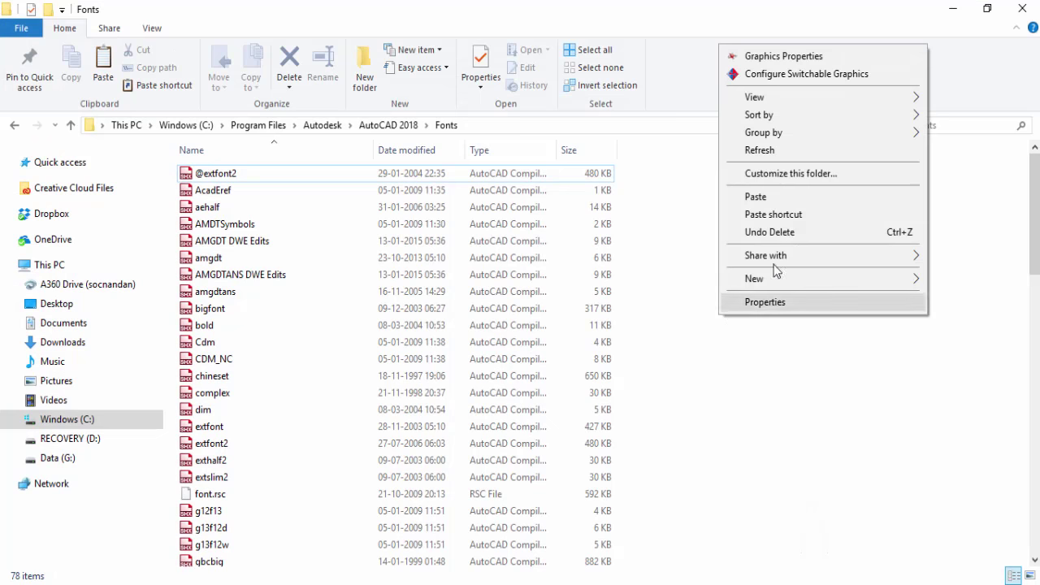
click(793, 197)
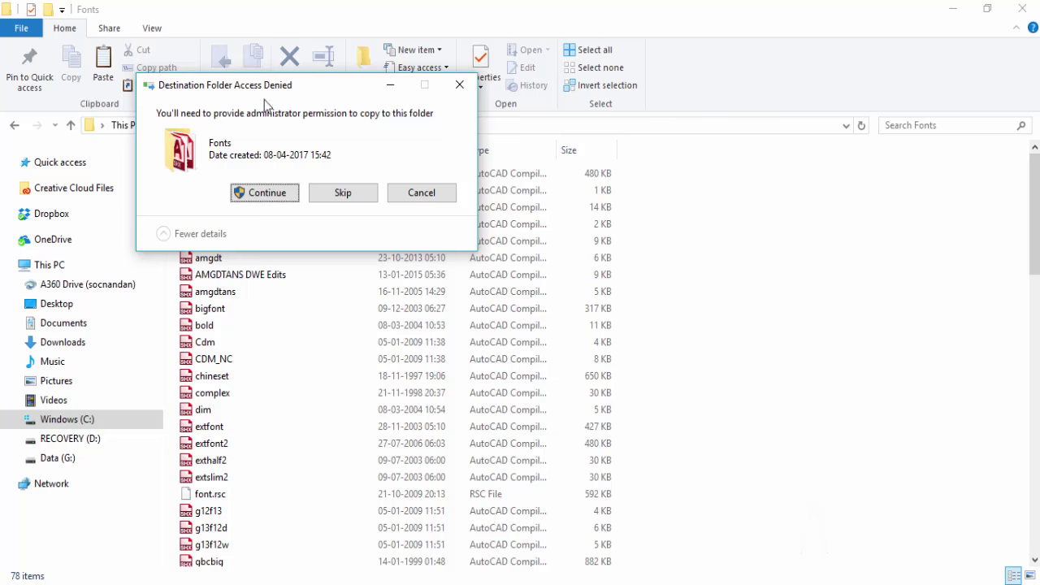
drag(266, 93, 523, 182)
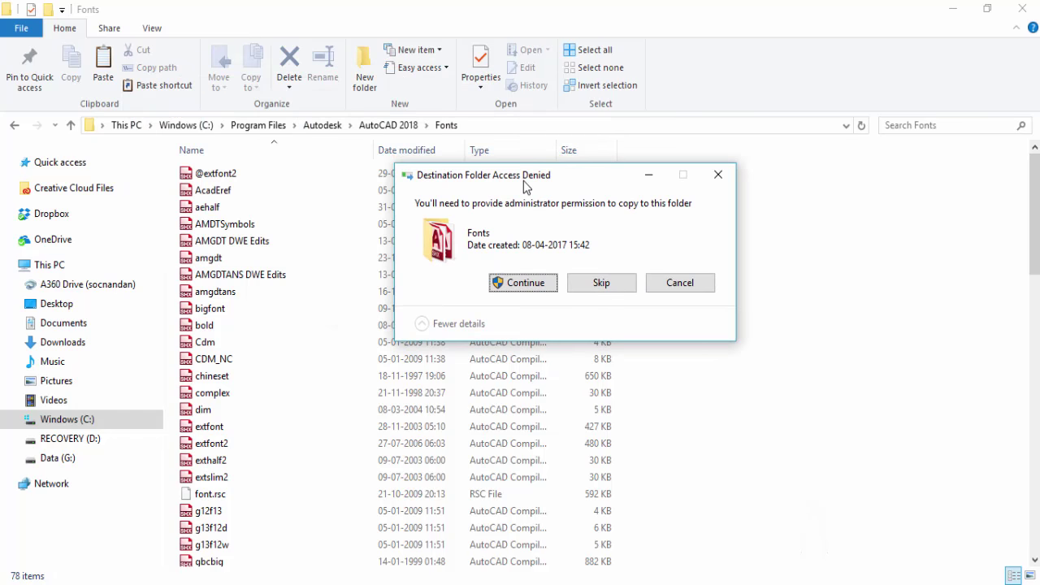
click(522, 286)
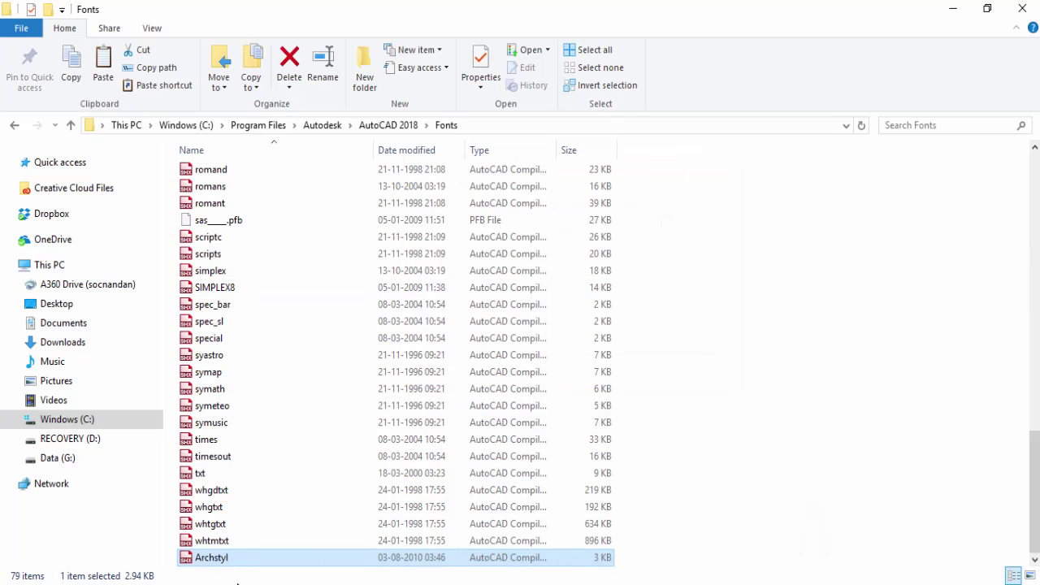
right_click(248, 557)
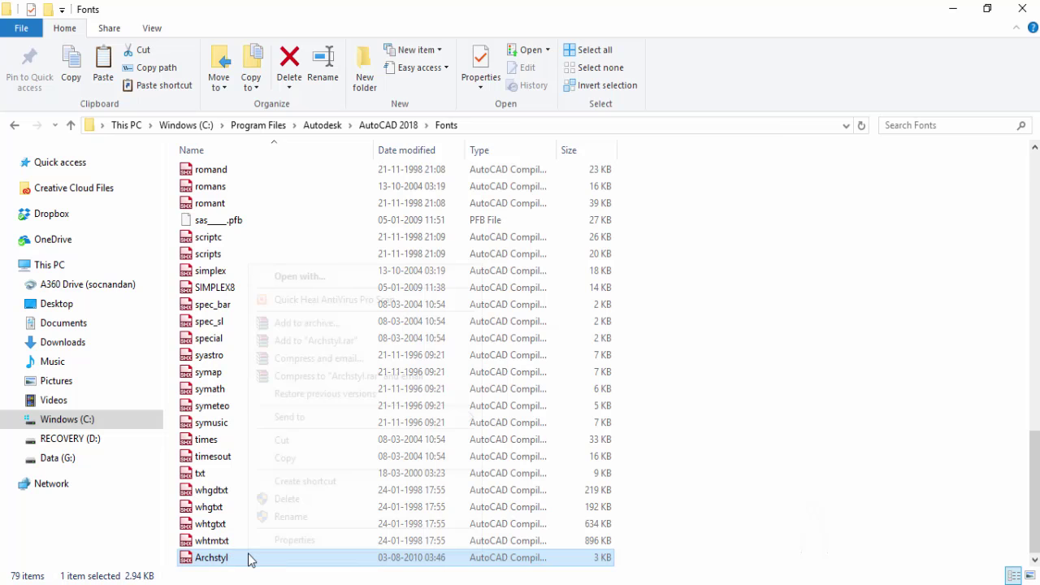
Unblock the Archstyl font file in its Properties, ignoring the attribute error
click(278, 540)
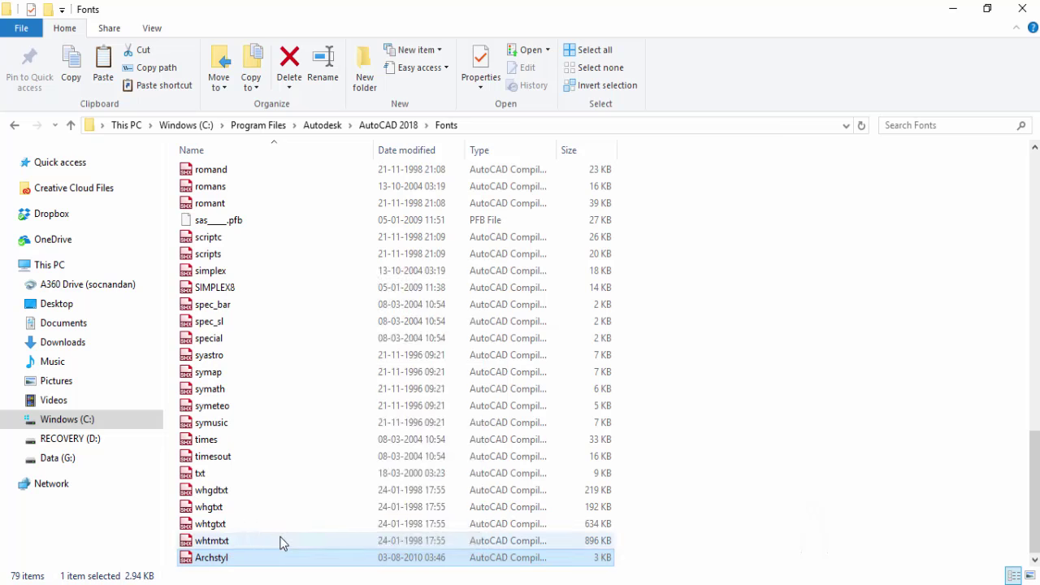
drag(392, 187, 518, 108)
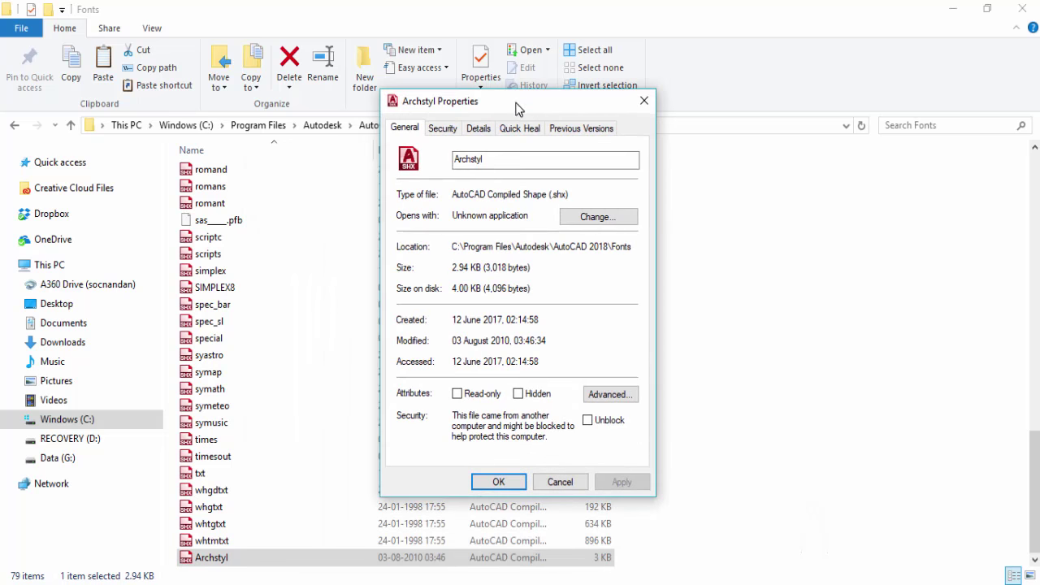
click(590, 421)
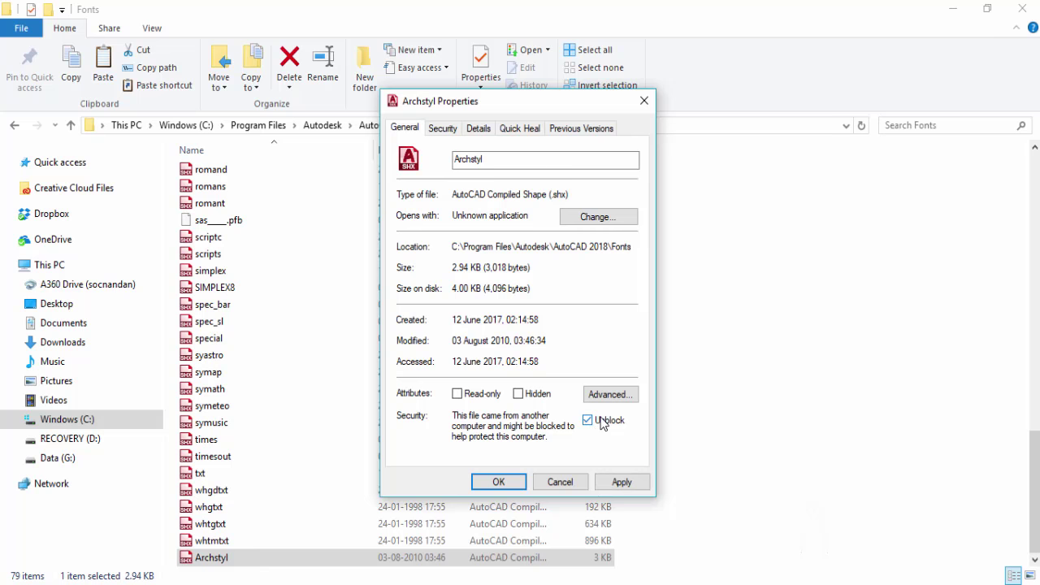
click(623, 483)
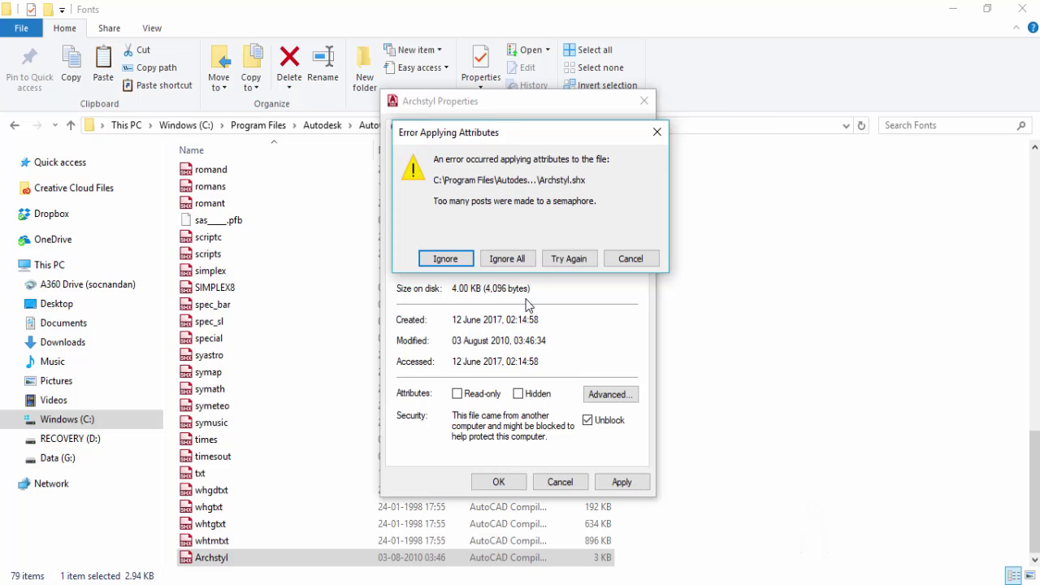
click(461, 260)
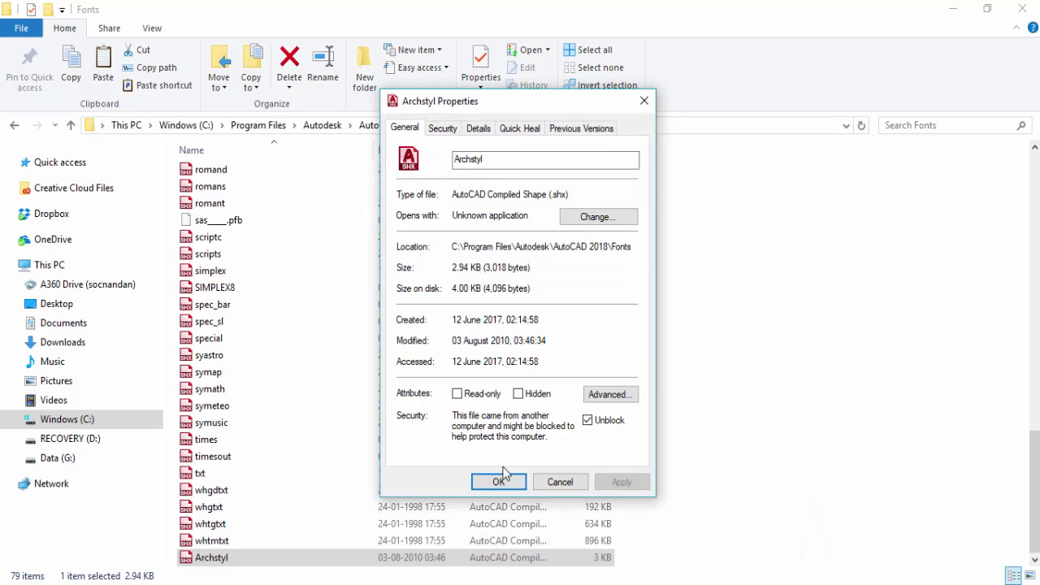
click(502, 482)
click(696, 476)
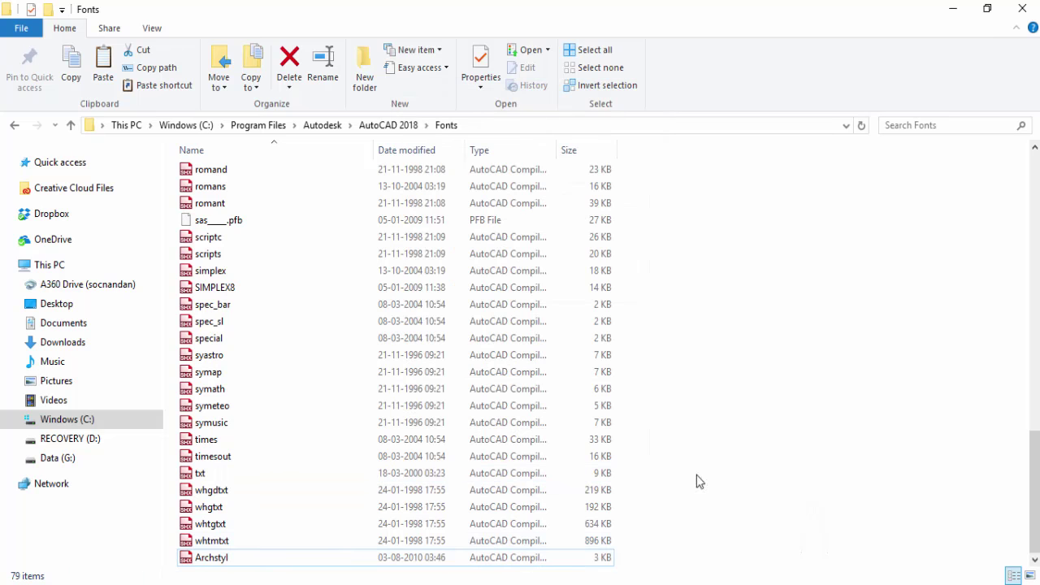
Refresh and close the Fonts folder, quit AutoCAD without saving, and reopen Fonts.dwg
right_click(714, 312)
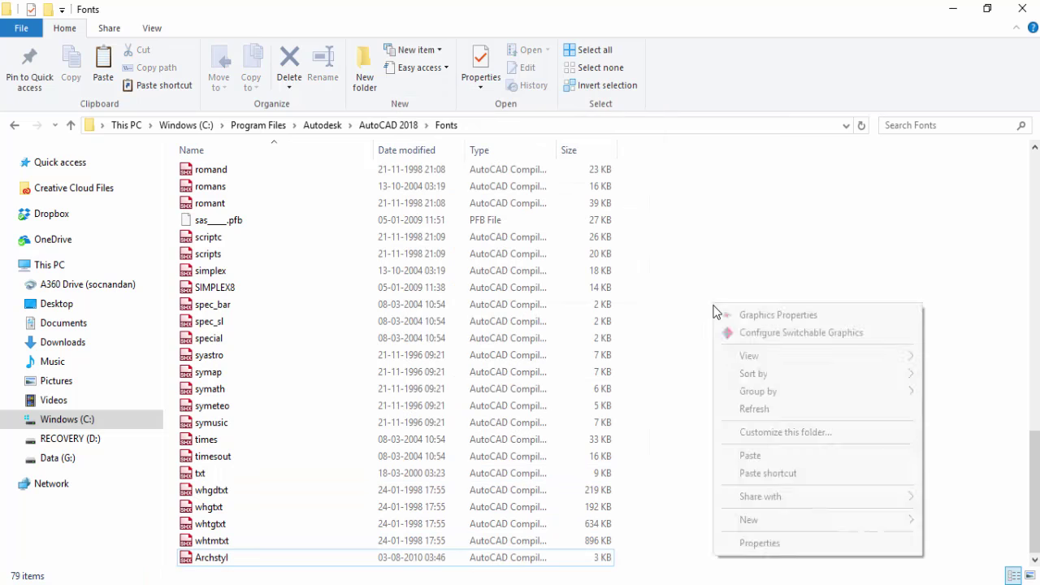
click(766, 412)
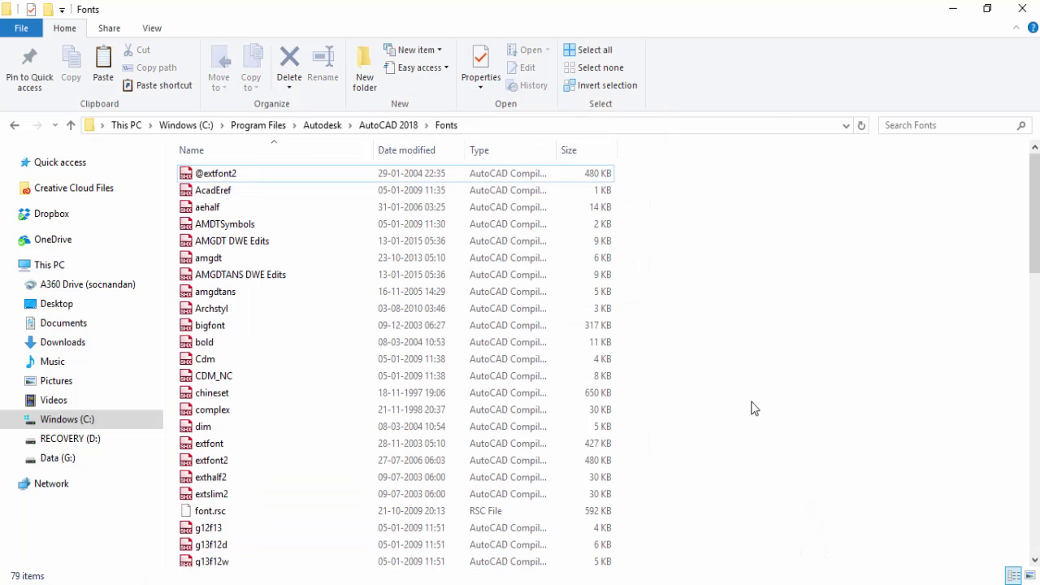
click(1031, 11)
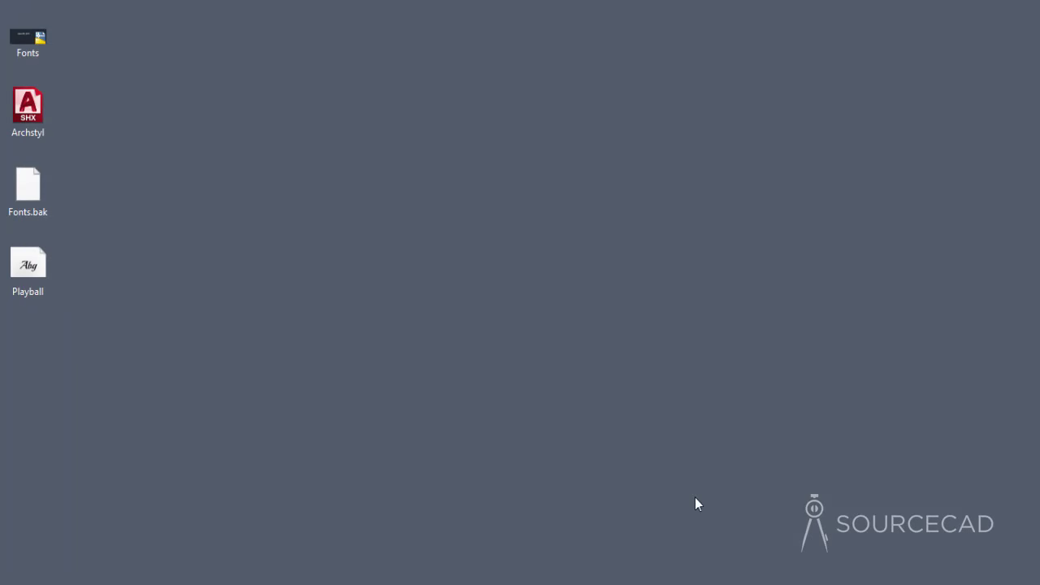
key(alt+Tab)
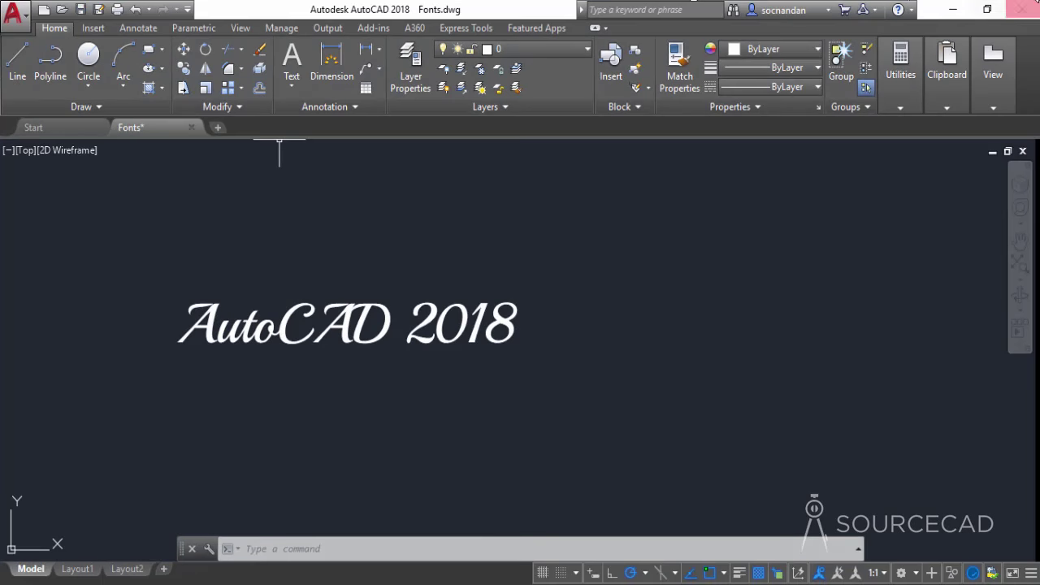
click(1029, 7)
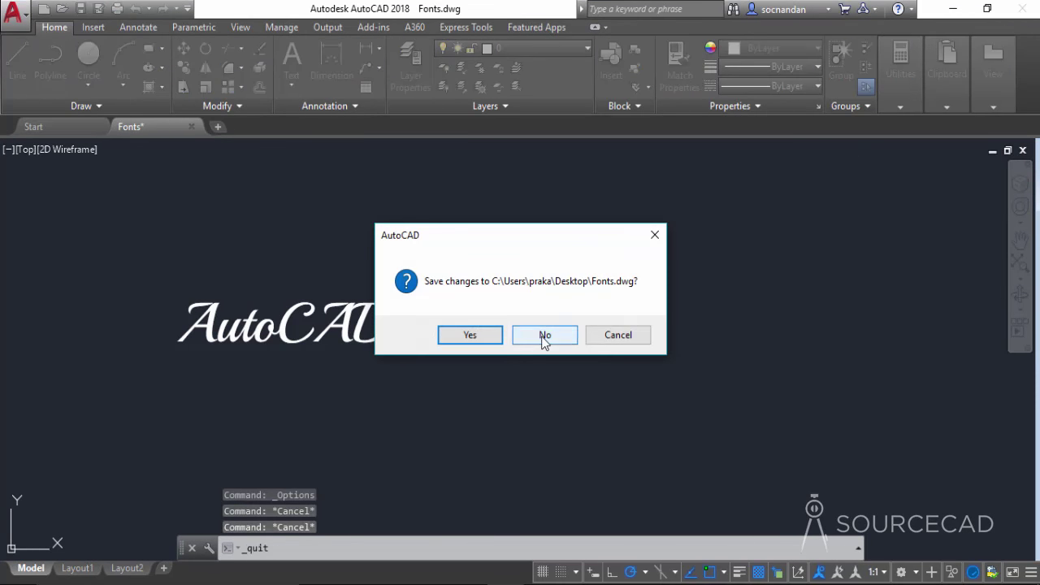
click(544, 335)
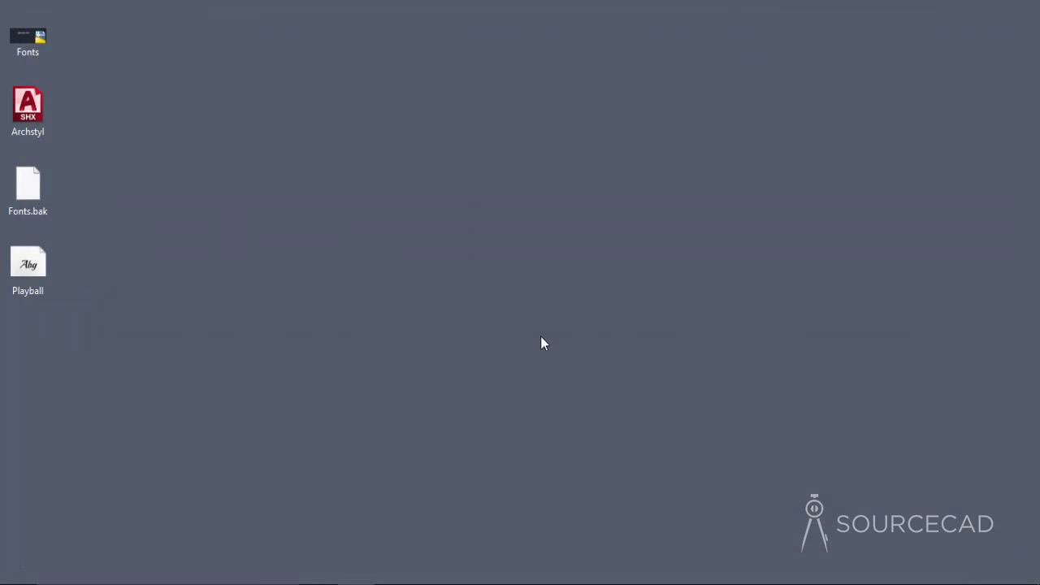
double_click(30, 37)
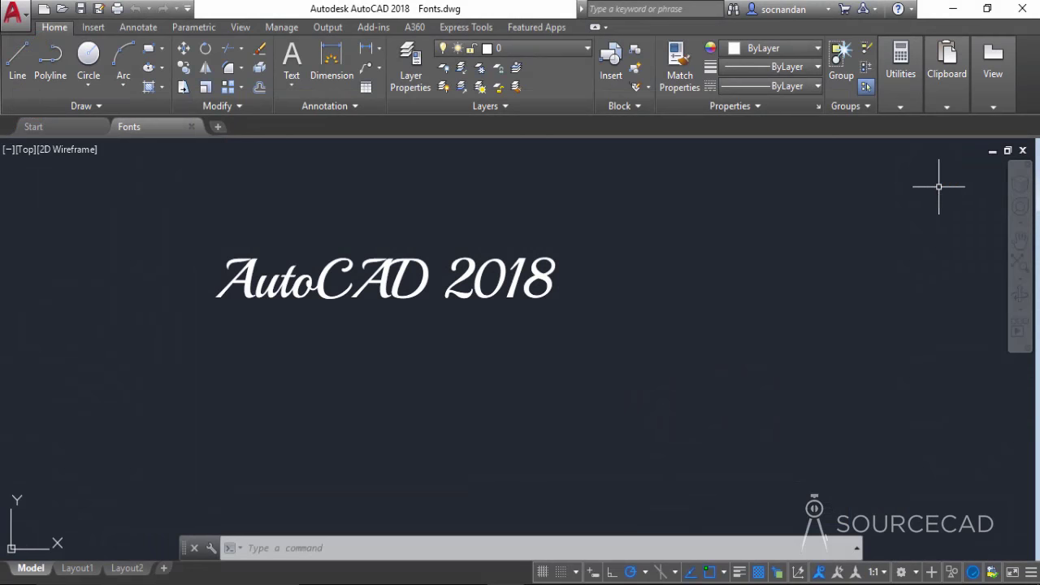
Add multiline text 'AutoCAD 2018' below the script text, widened to fit one line
click(290, 81)
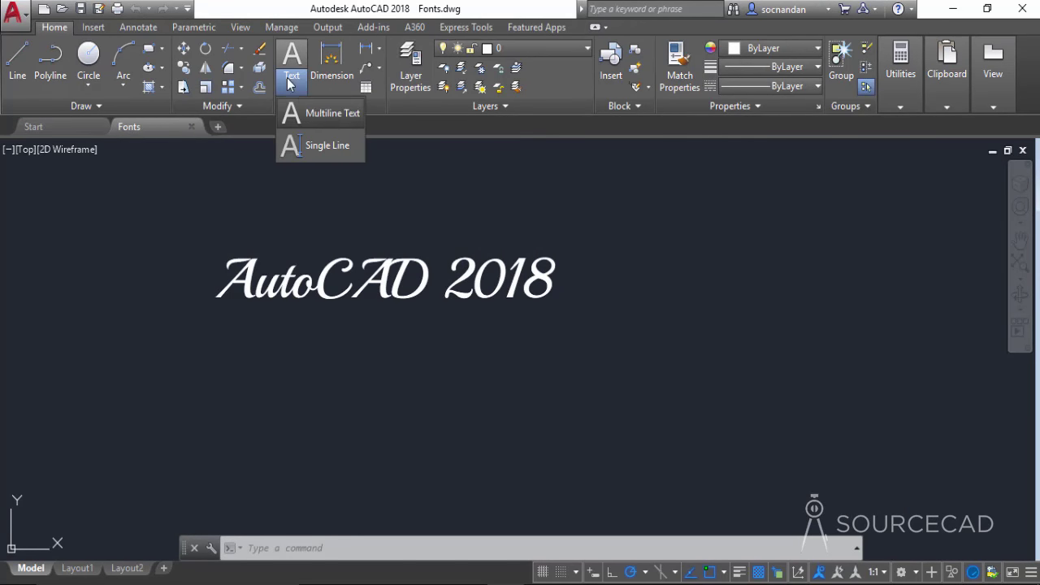
click(317, 116)
click(367, 350)
click(636, 484)
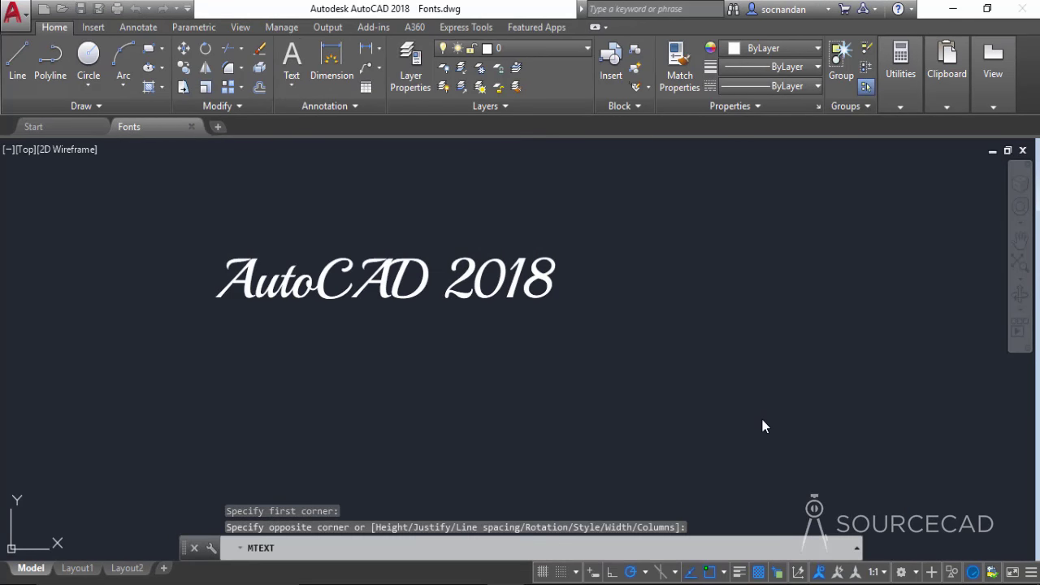
text(AutoCAD 2018)
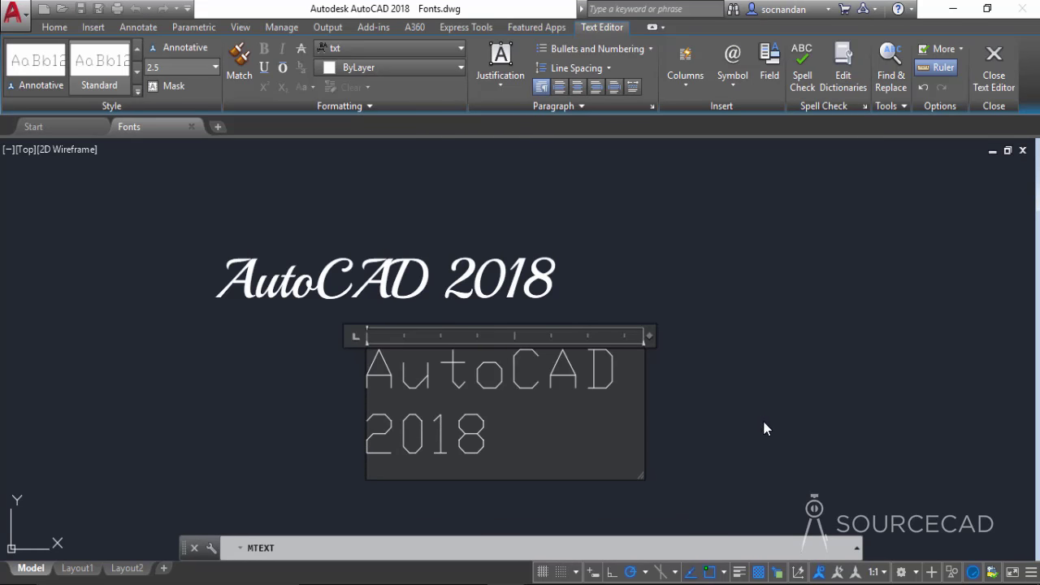
drag(650, 336, 865, 348)
Set the new 'AutoCAD 2018' text in the archstyl font and commit it
drag(789, 377, 346, 369)
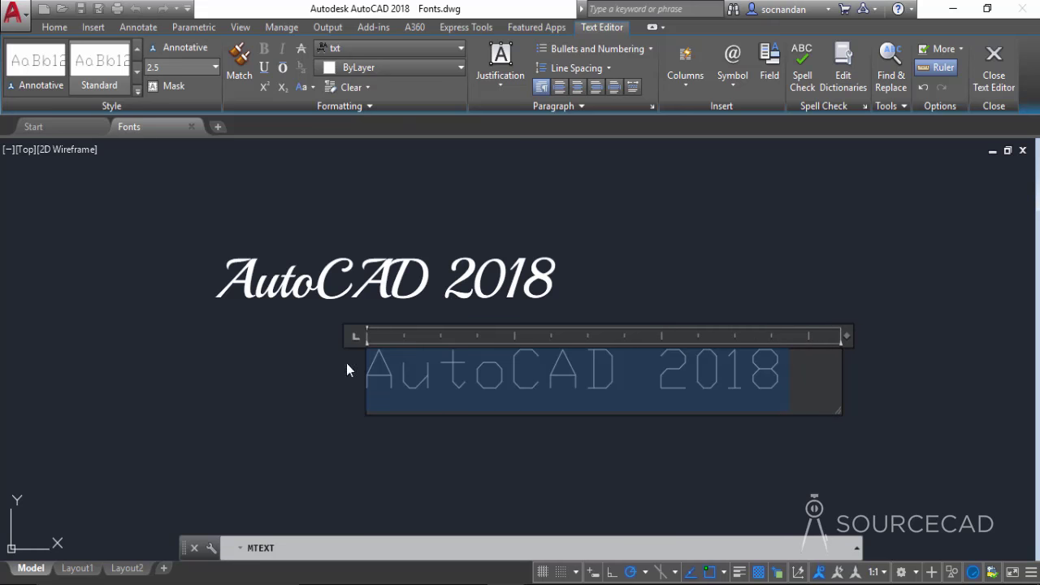
click(421, 47)
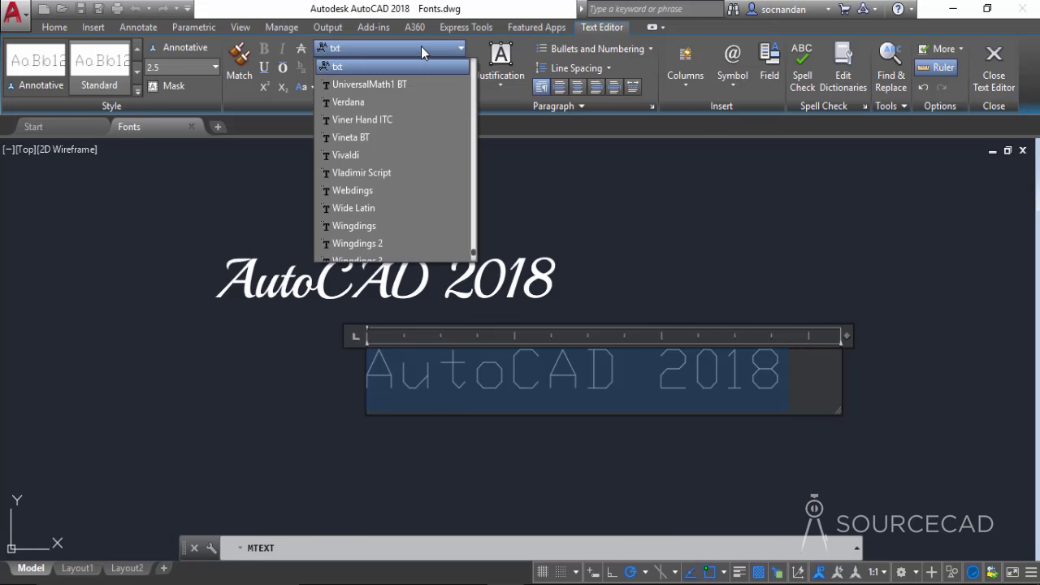
scroll(419, 77, down, 1)
mouse_move(473, 248)
mouse_down()
mouse_move(460, 139)
mouse_move(474, 75)
mouse_up()
scroll(397, 203, down, 4)
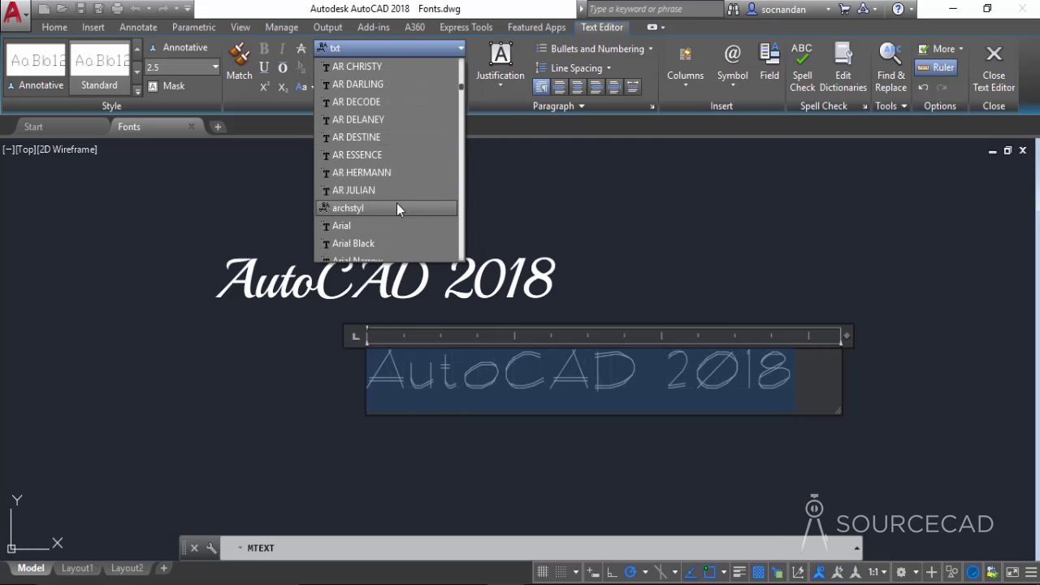
click(371, 209)
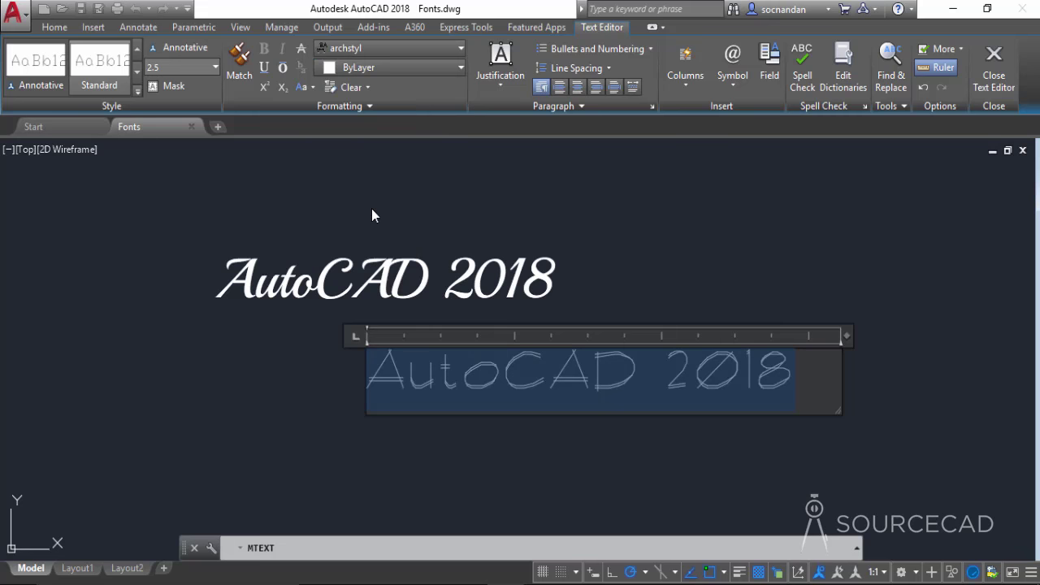
click(834, 238)
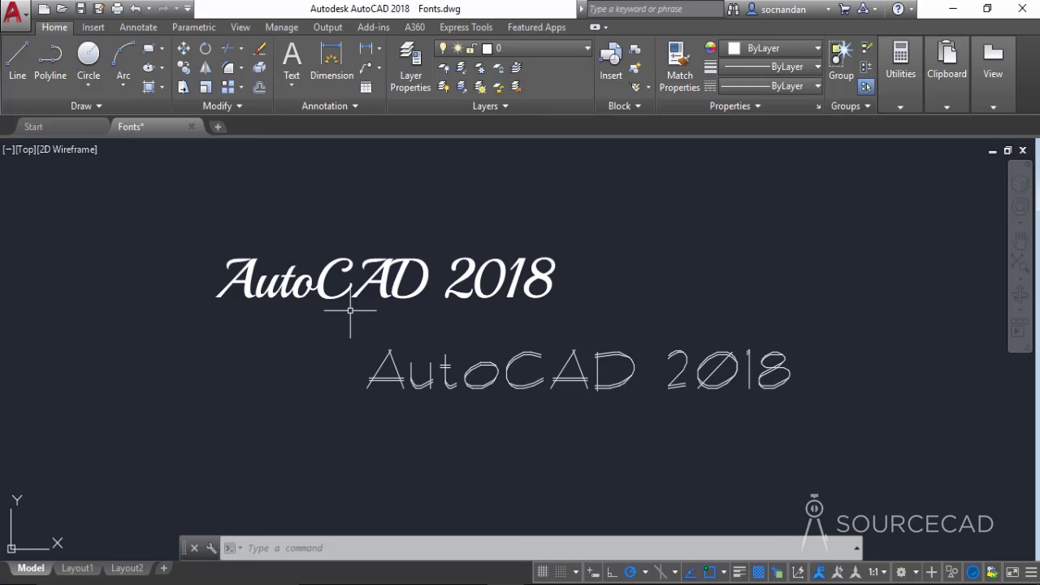
Launch eTransmit from the application menu, saving the drawing when prompted
click(10, 27)
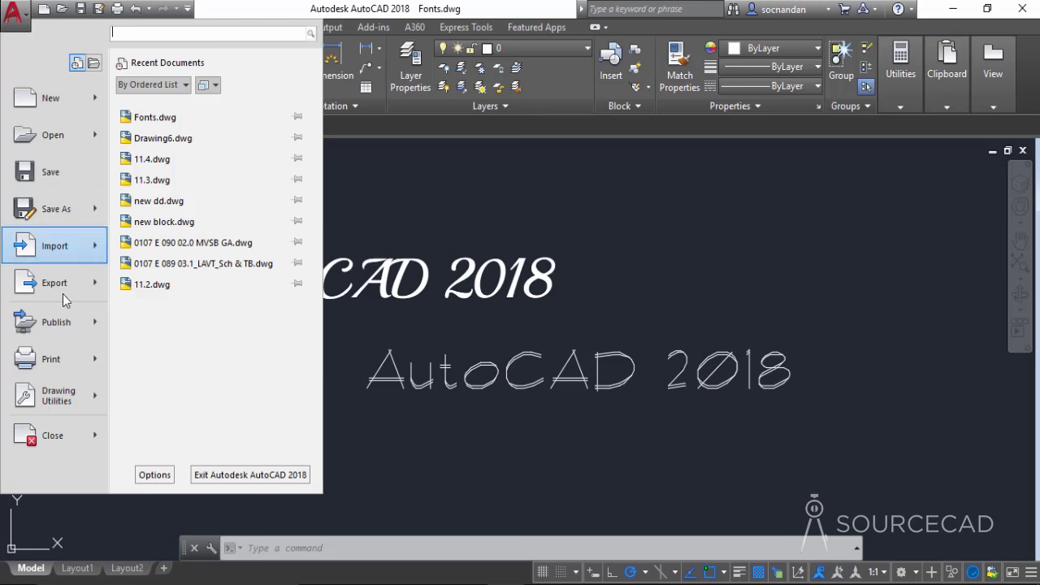
mouse_move(70, 331)
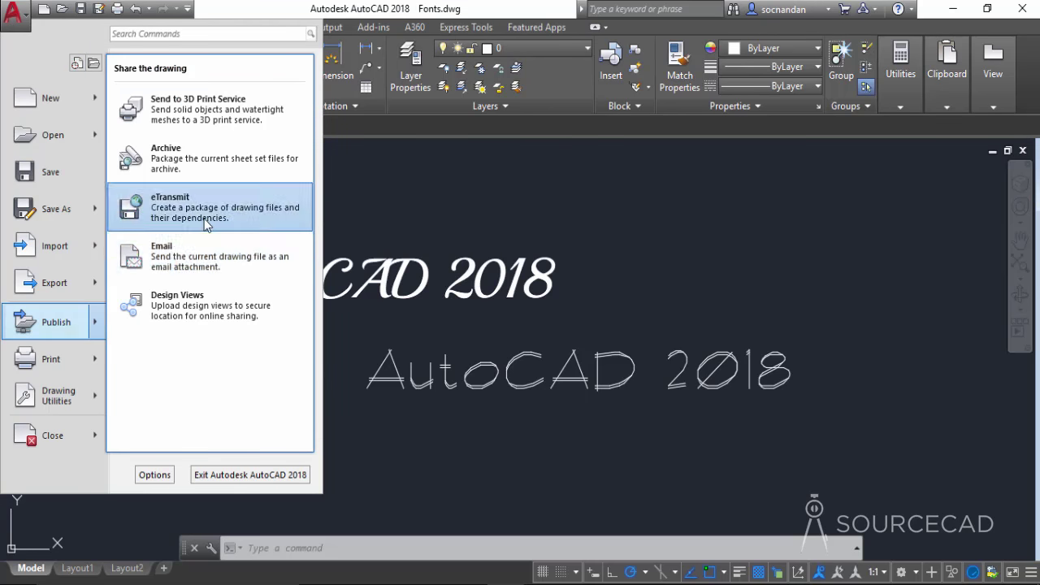
key(Escape)
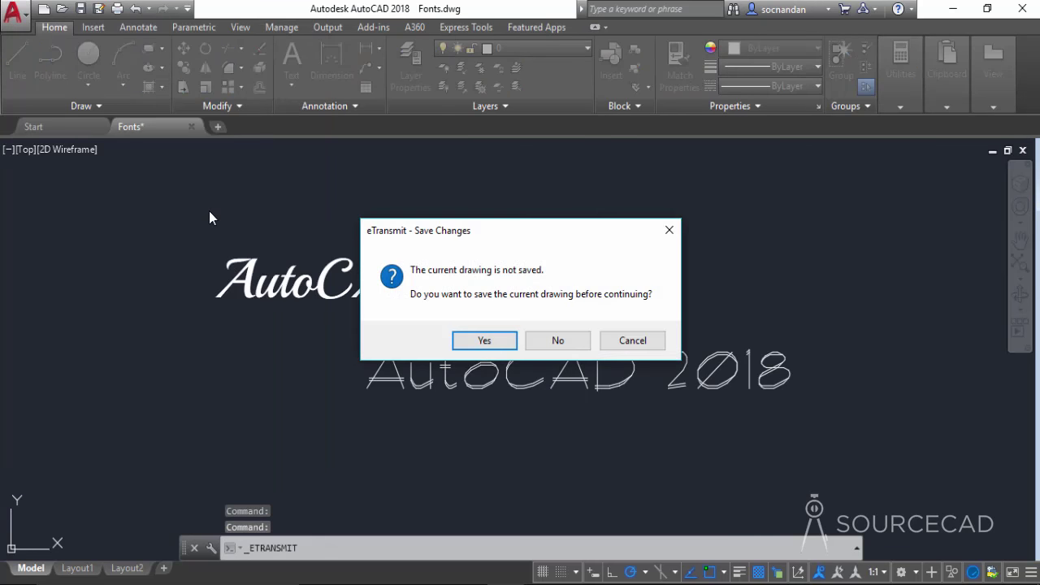
click(486, 343)
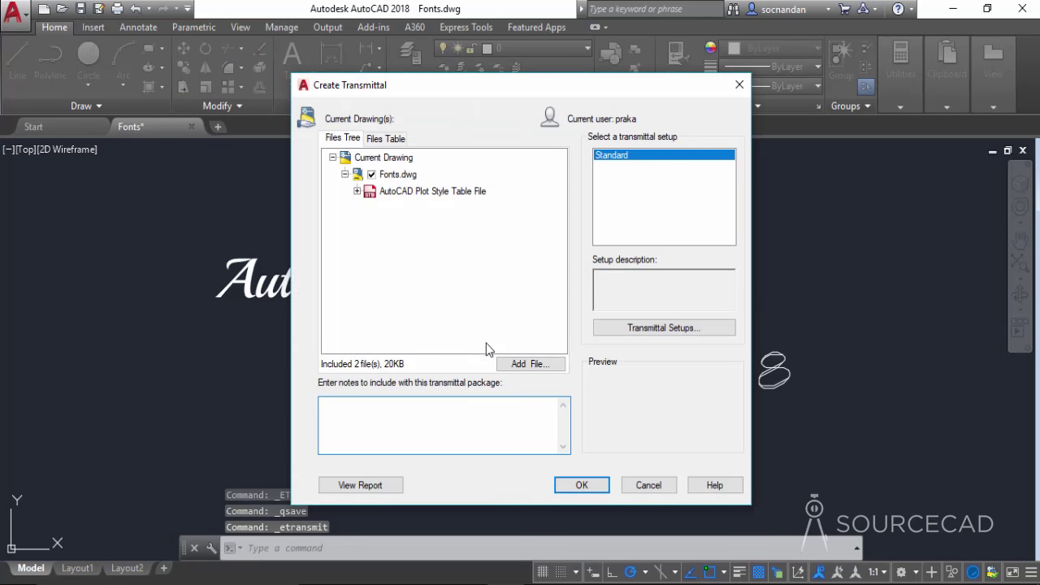
Modify the Standard transmittal setup to include fonts, then cancel the package
click(668, 328)
click(618, 293)
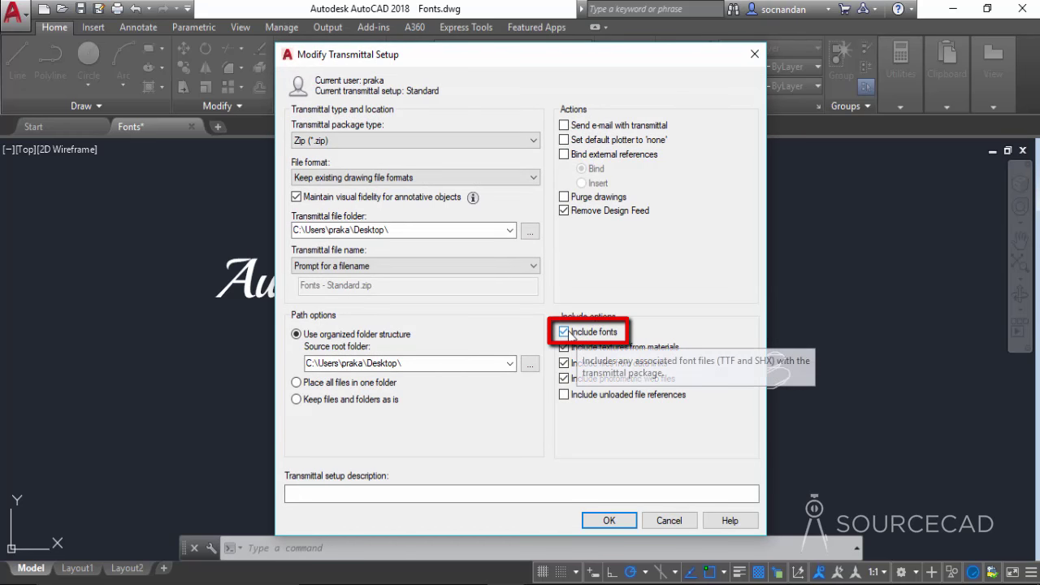
click(564, 332)
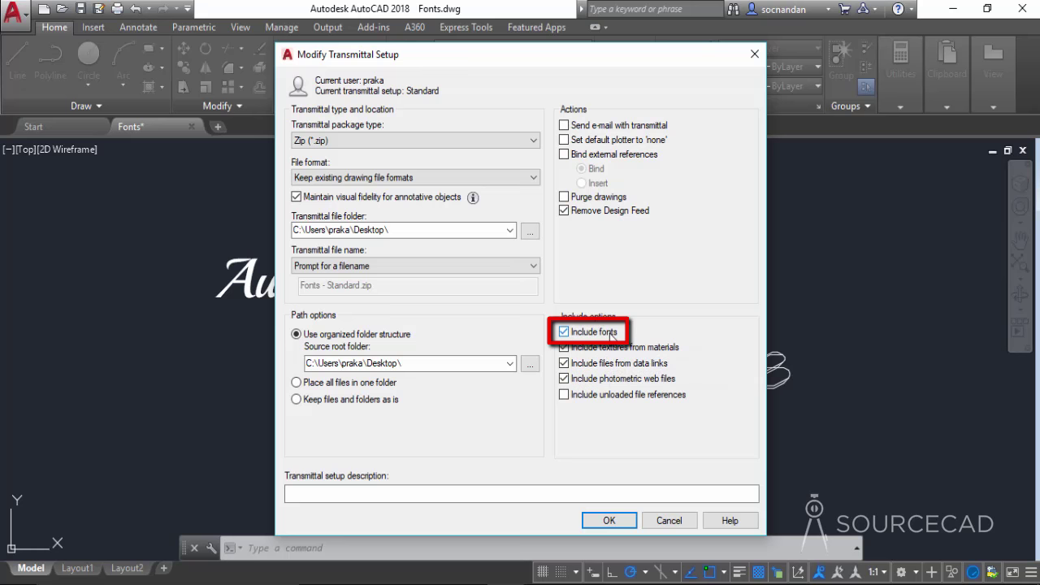
click(608, 521)
click(552, 390)
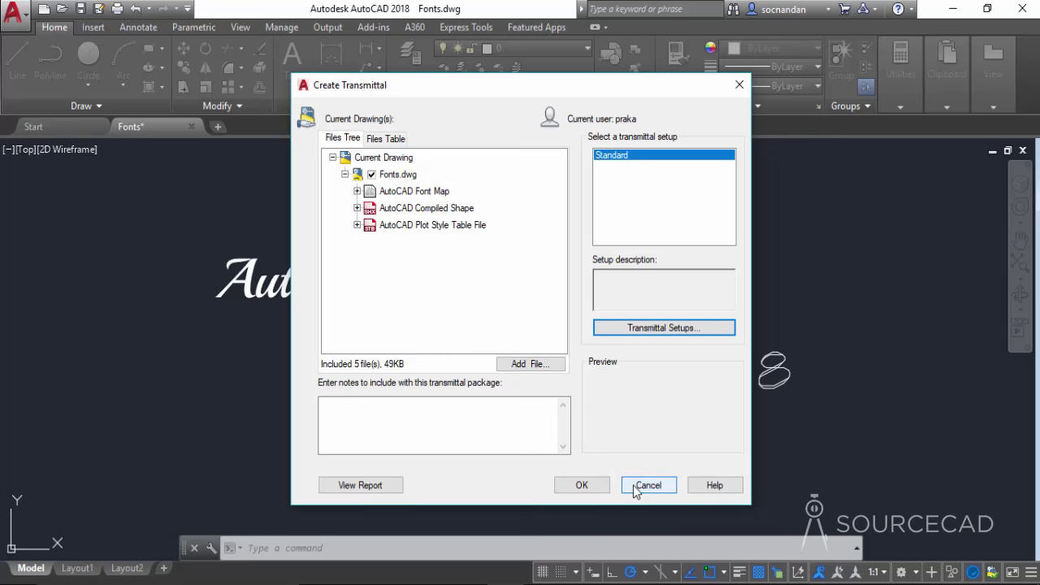
click(635, 481)
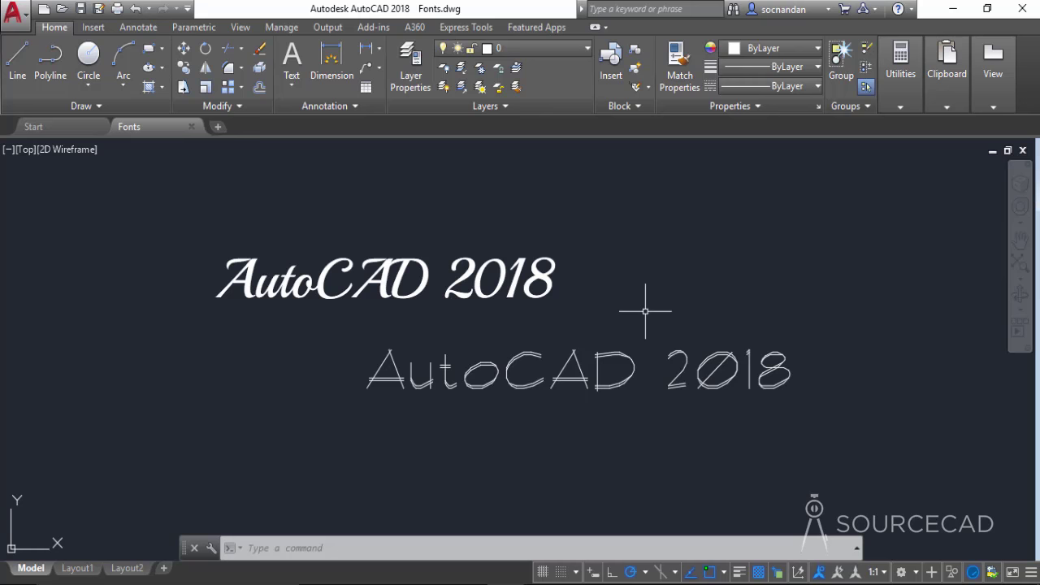
Start a plot and select DWG To PDF.pc3 as the plotter
click(116, 9)
click(424, 182)
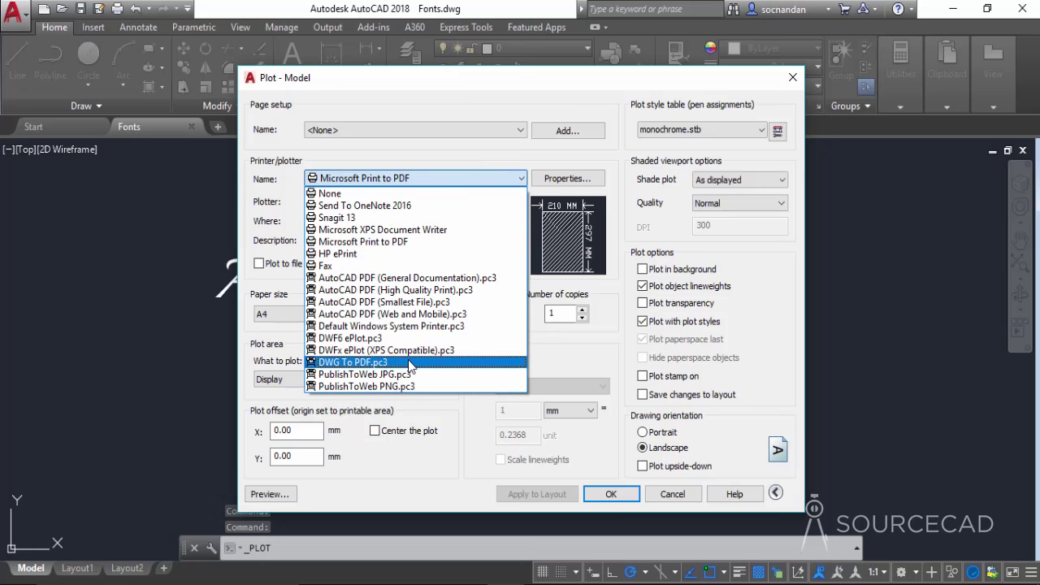
click(409, 363)
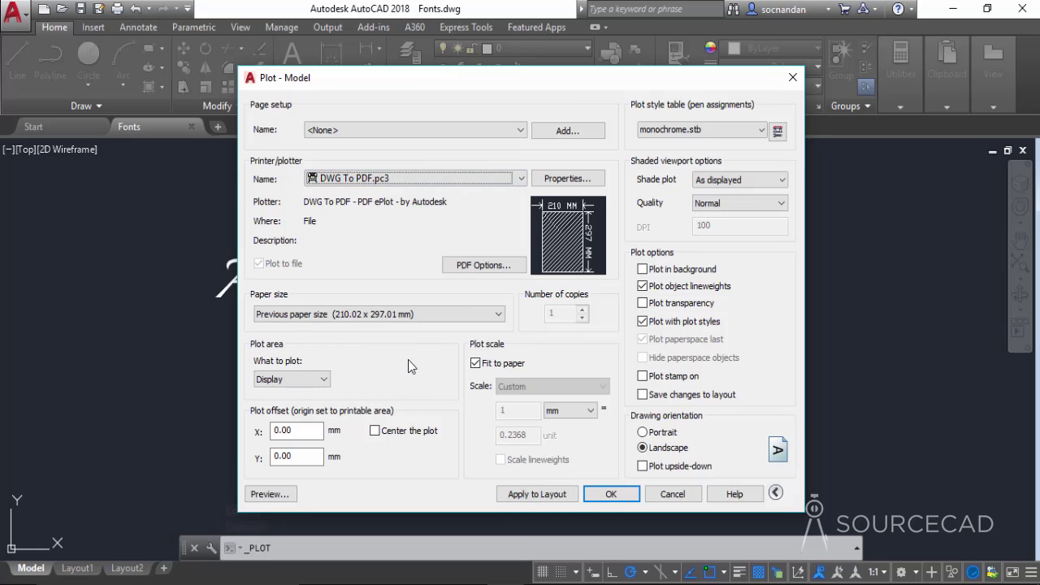
In PDF Options, turn off Capture fonts and enable Convert all text to geometry, applied to this plot only
click(487, 265)
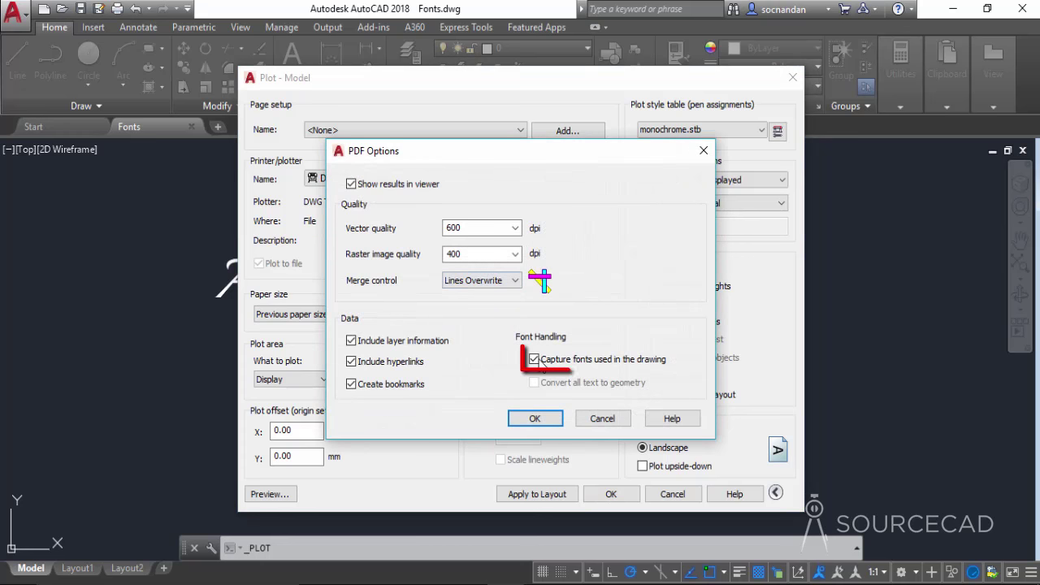
mouse_move(543, 363)
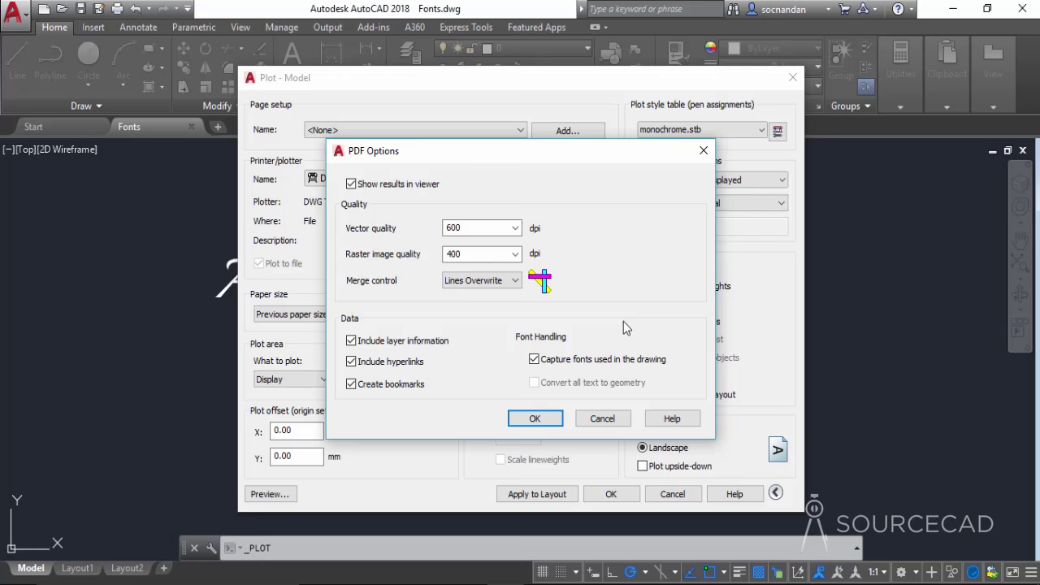
click(604, 363)
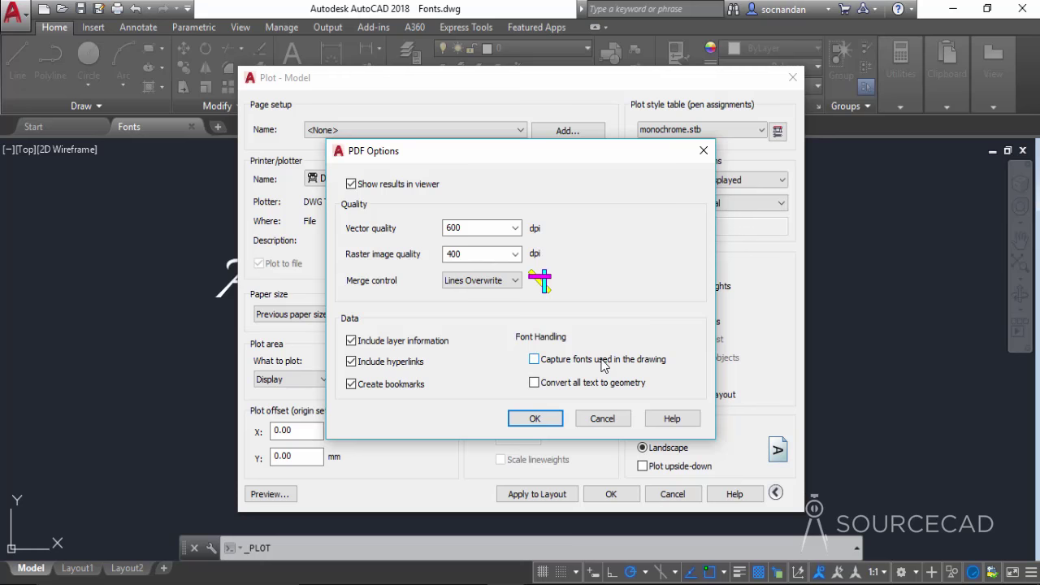
click(534, 383)
click(534, 383)
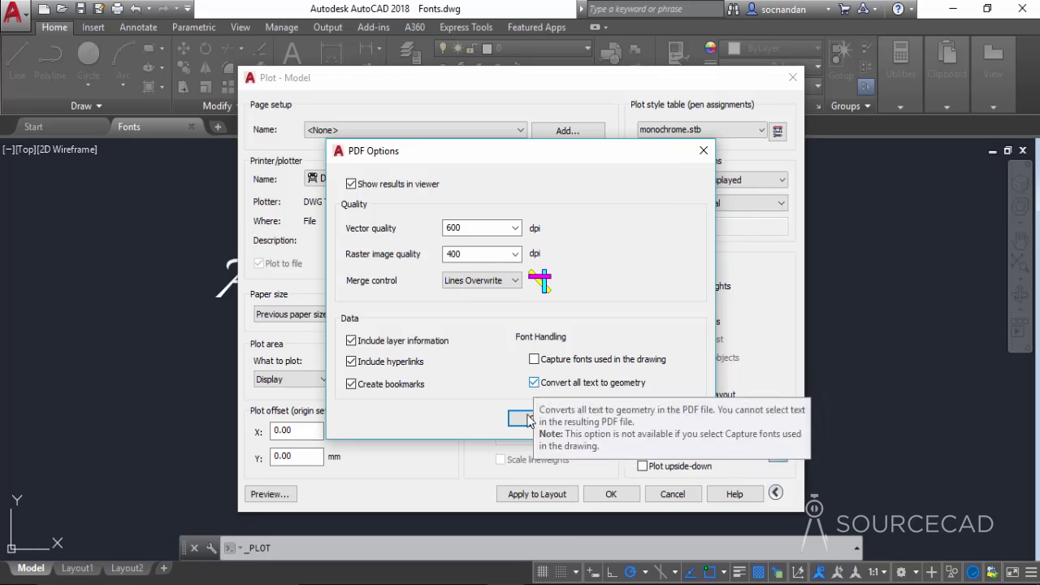
click(533, 419)
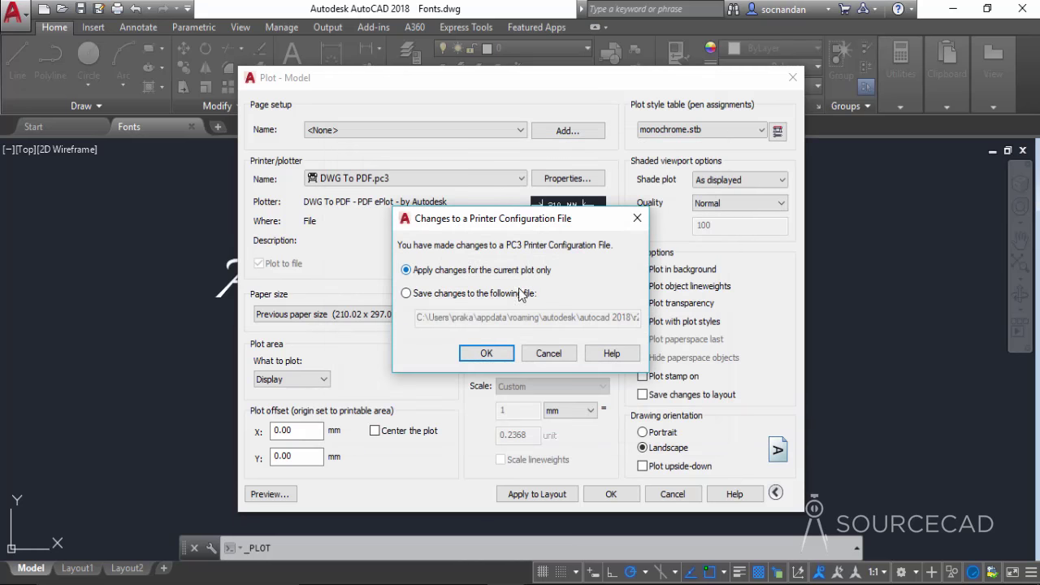
click(491, 351)
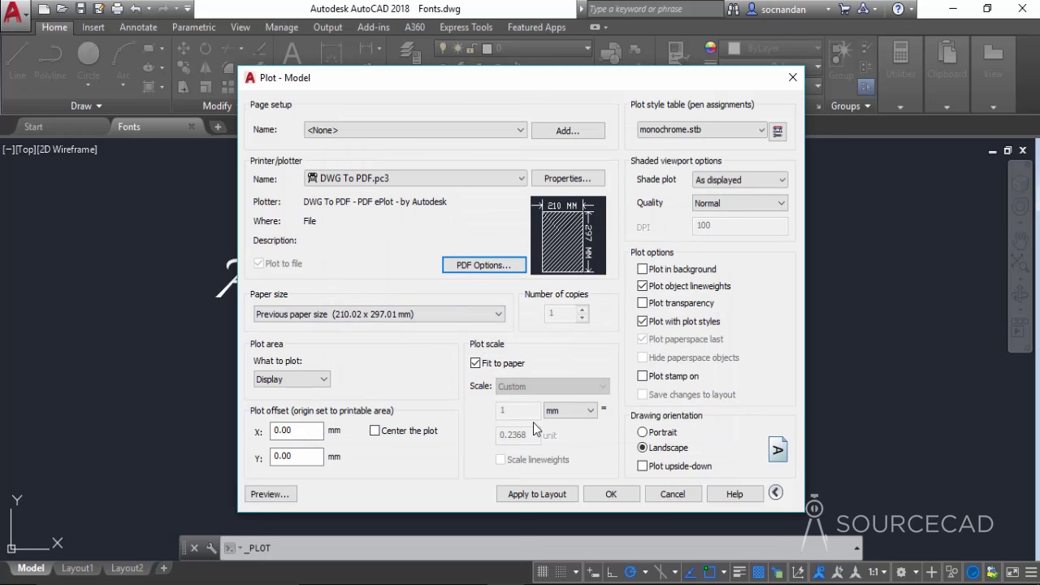